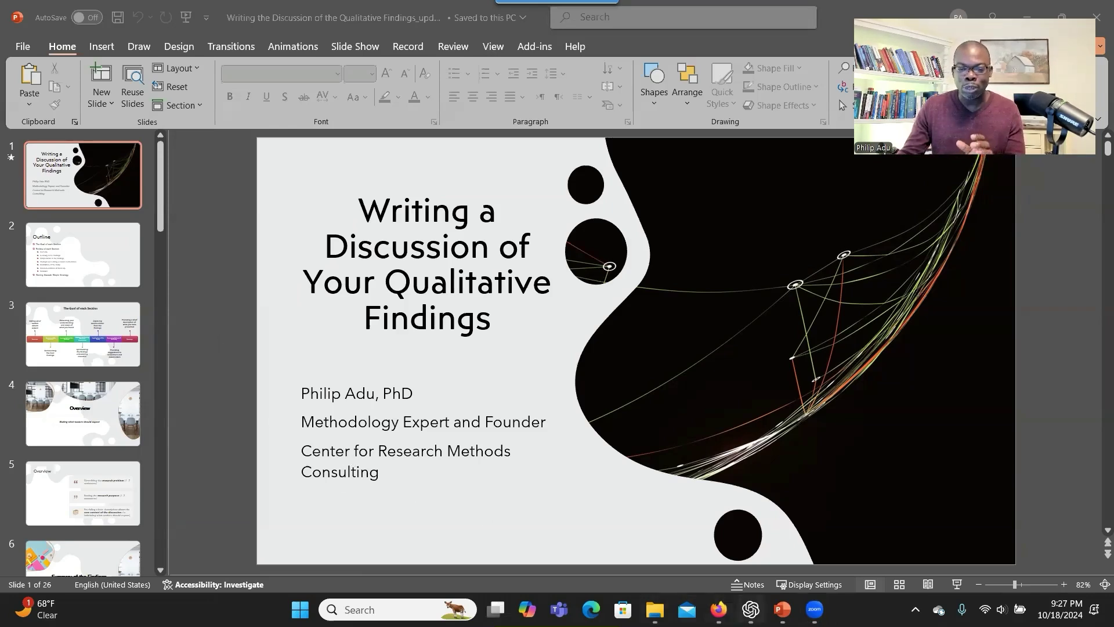
Step: Bring ChatGPT forward briefly, then minimize it to return to the PowerPoint deck
mouse_move(750, 609)
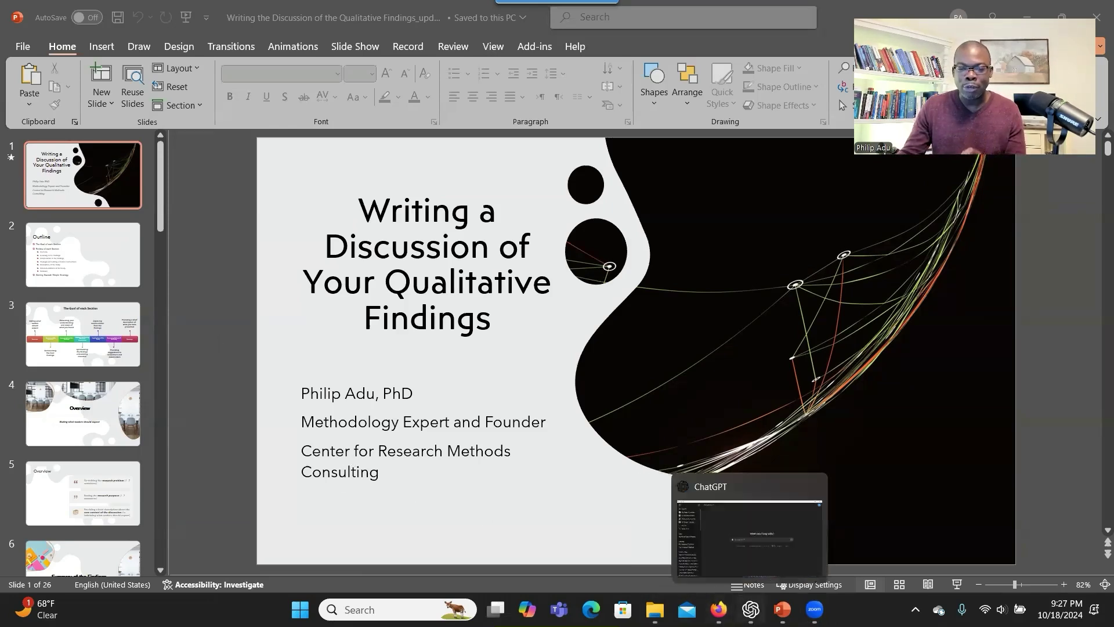
click(750, 609)
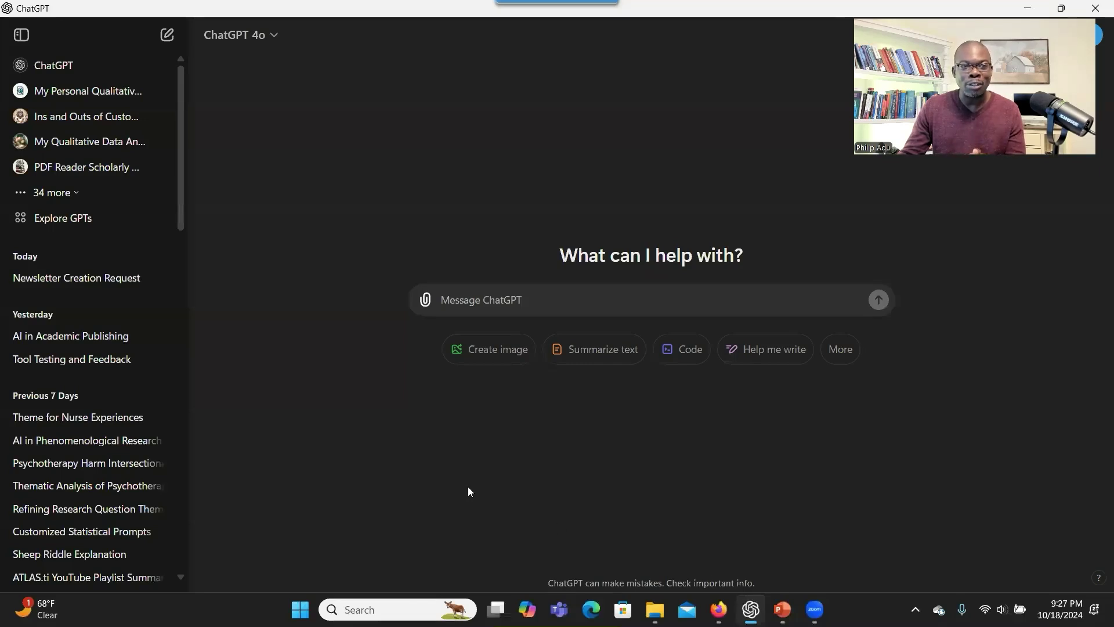
key(super+Down)
key(super+Down)
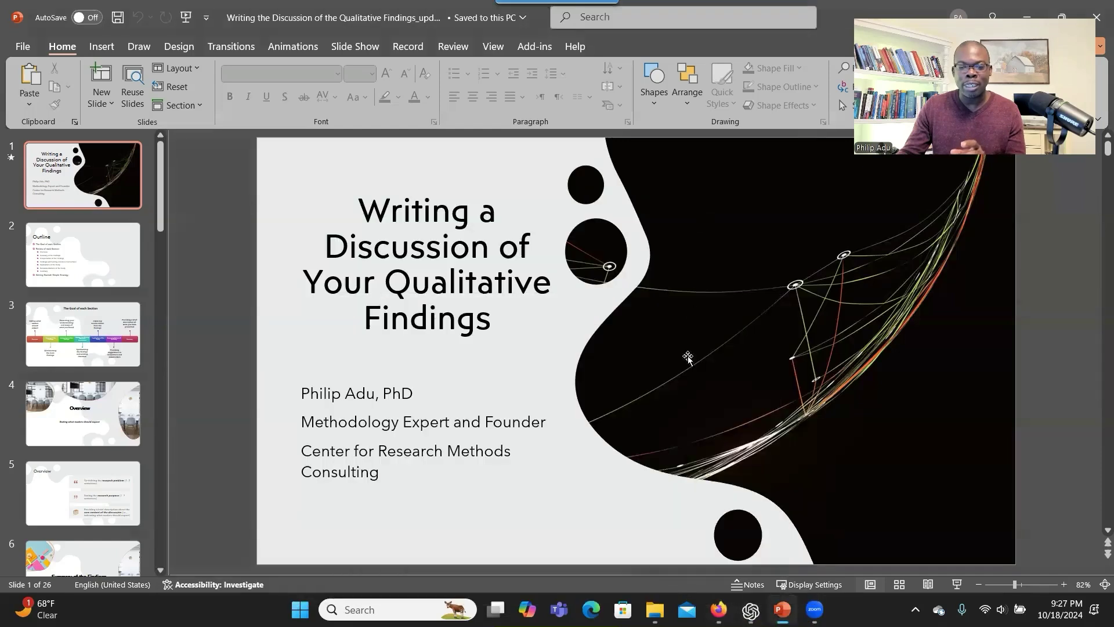
mouse_move(751, 609)
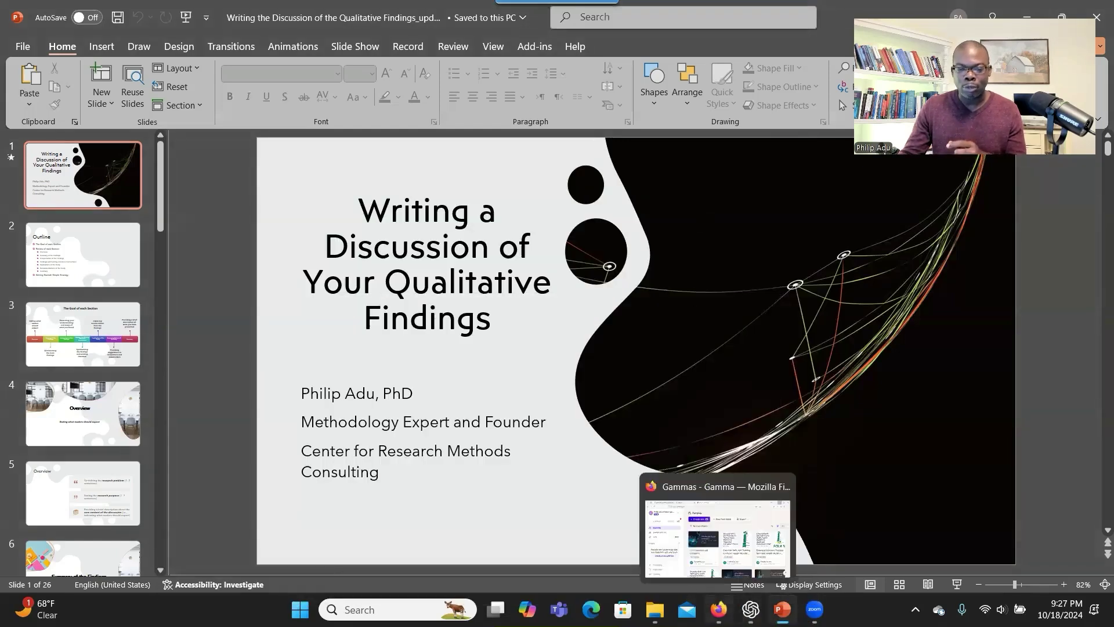
Step: Maximize Firefox and open the Microsoft Store link from the 'Using the ChatGPT Windows app' article
click(702, 571)
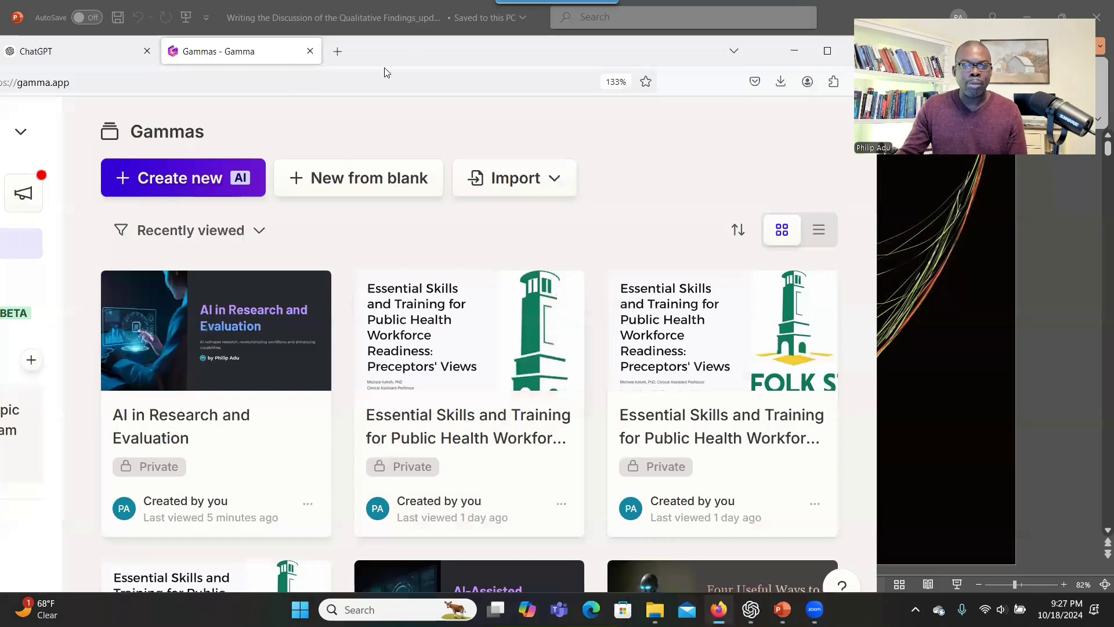
double_click(404, 55)
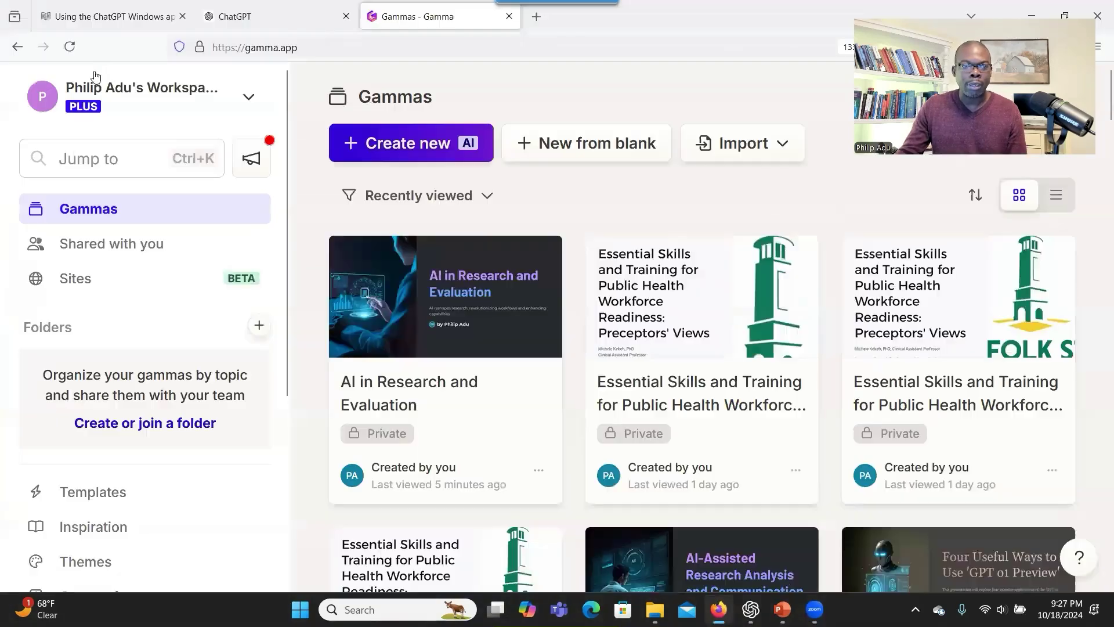
click(119, 18)
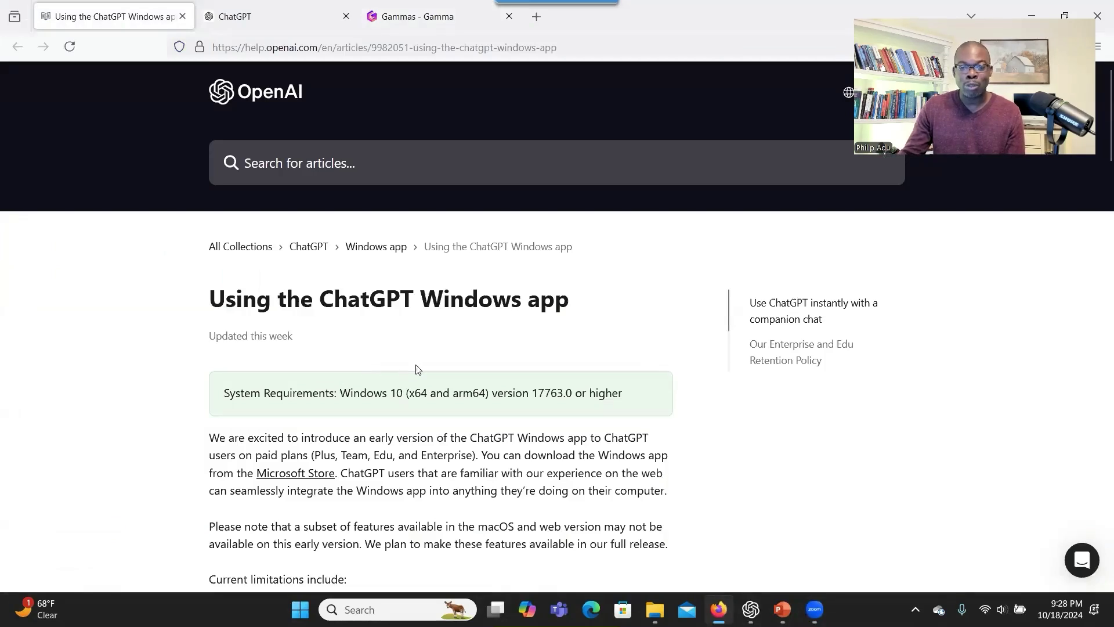
scroll(462, 372, down, 6)
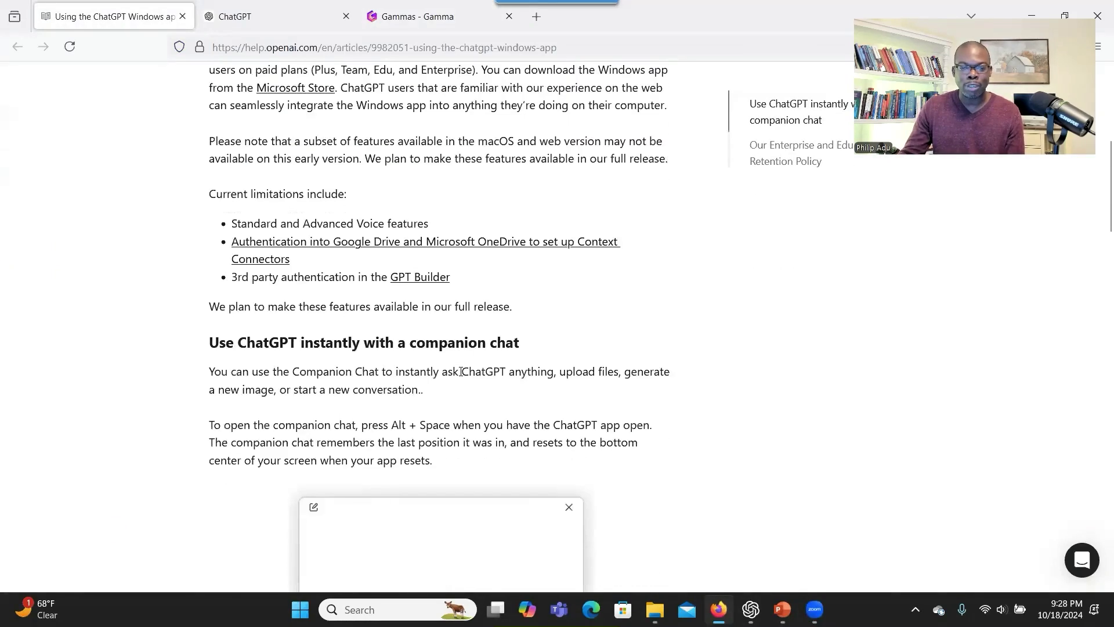
scroll(461, 372, down, 15)
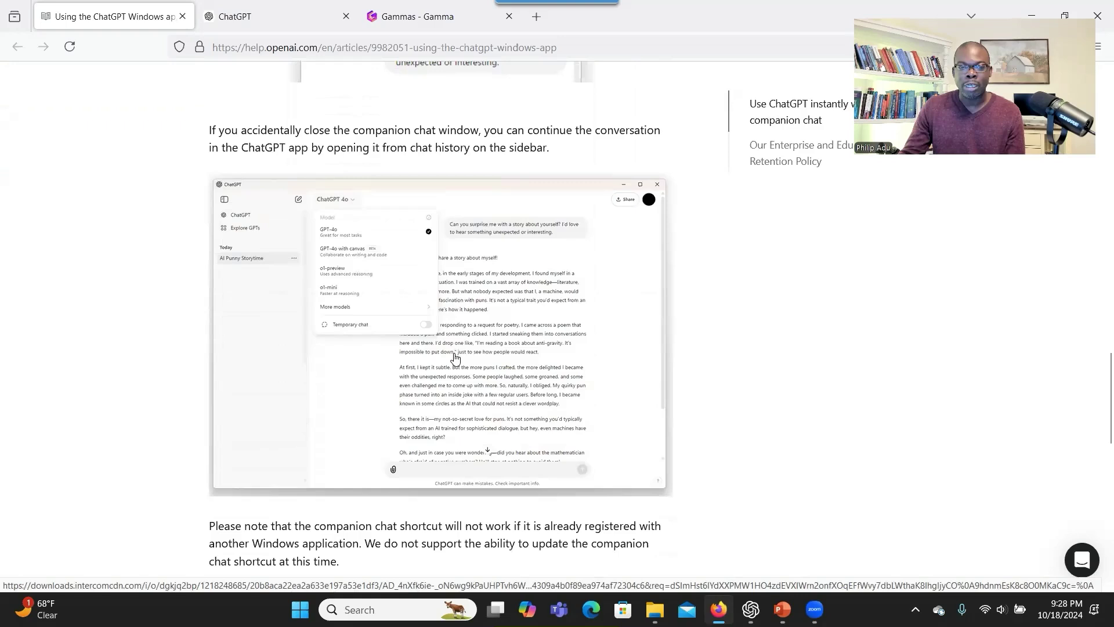
scroll(455, 358, up, 15)
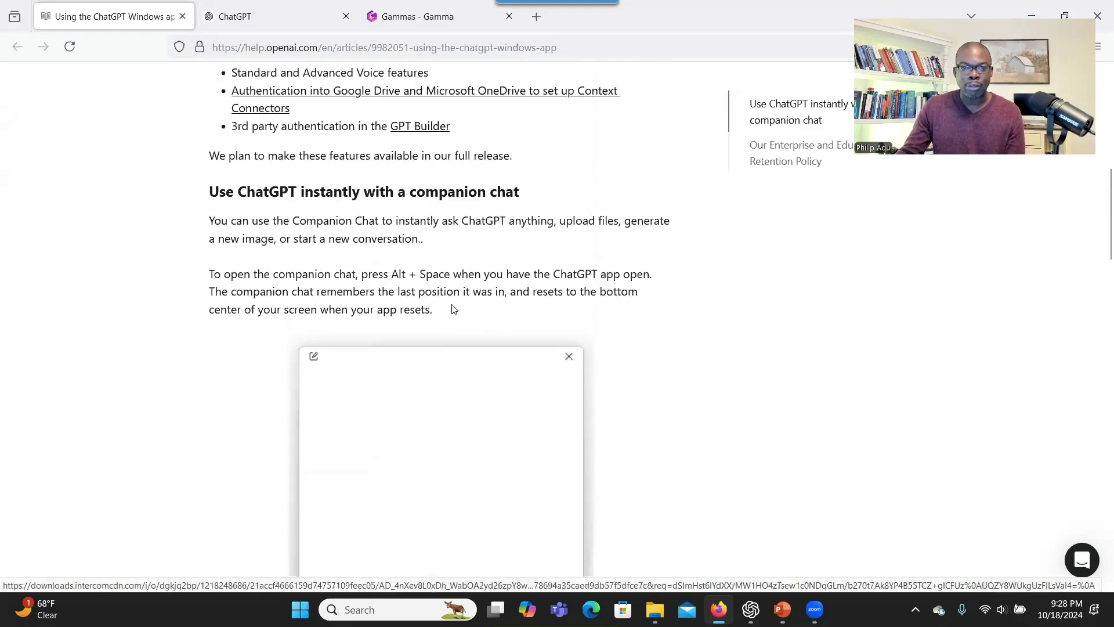
scroll(454, 308, up, 8)
scroll(279, 236, down, 4)
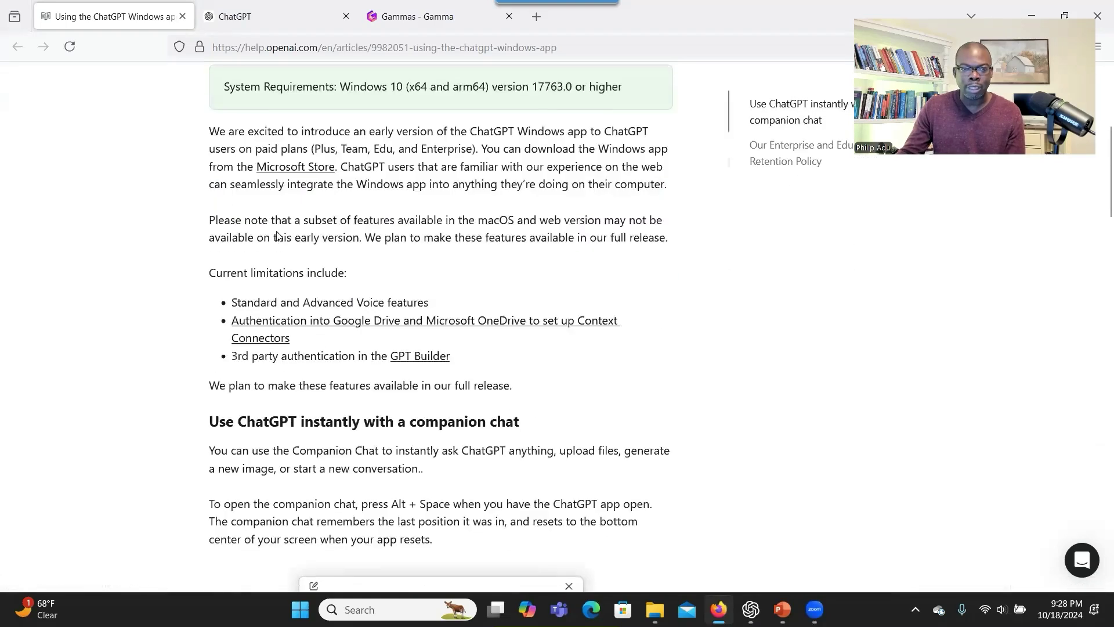
click(292, 170)
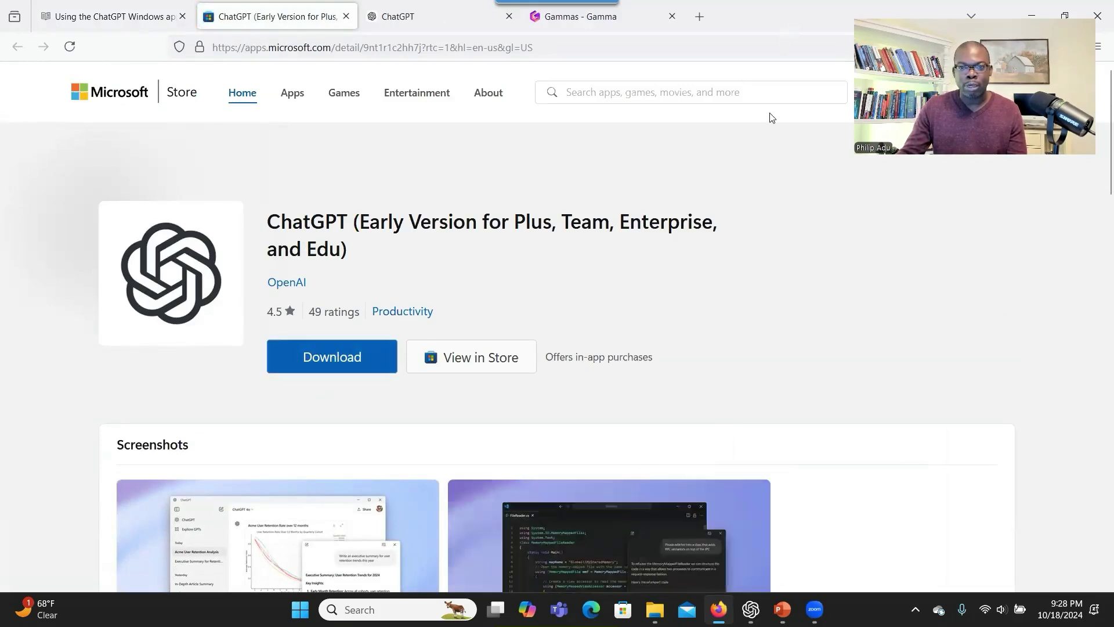
Step: Minimize Firefox and maximize the ChatGPT desktop app on a blank GPT-4o chat
key(super+Down)
click(751, 609)
double_click(684, 179)
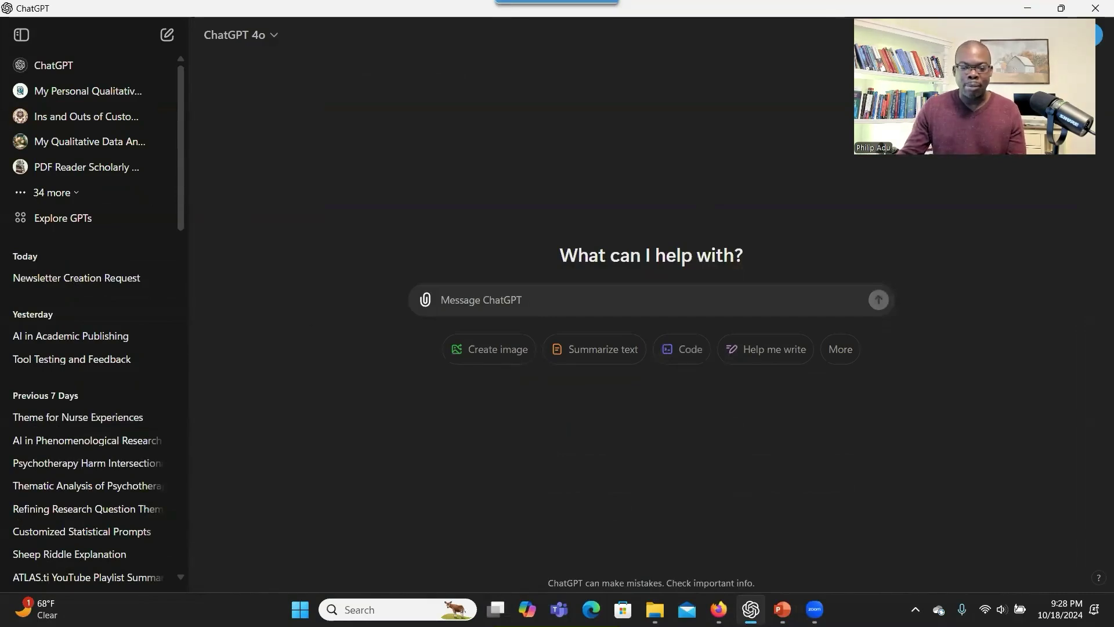
mouse_move(750, 609)
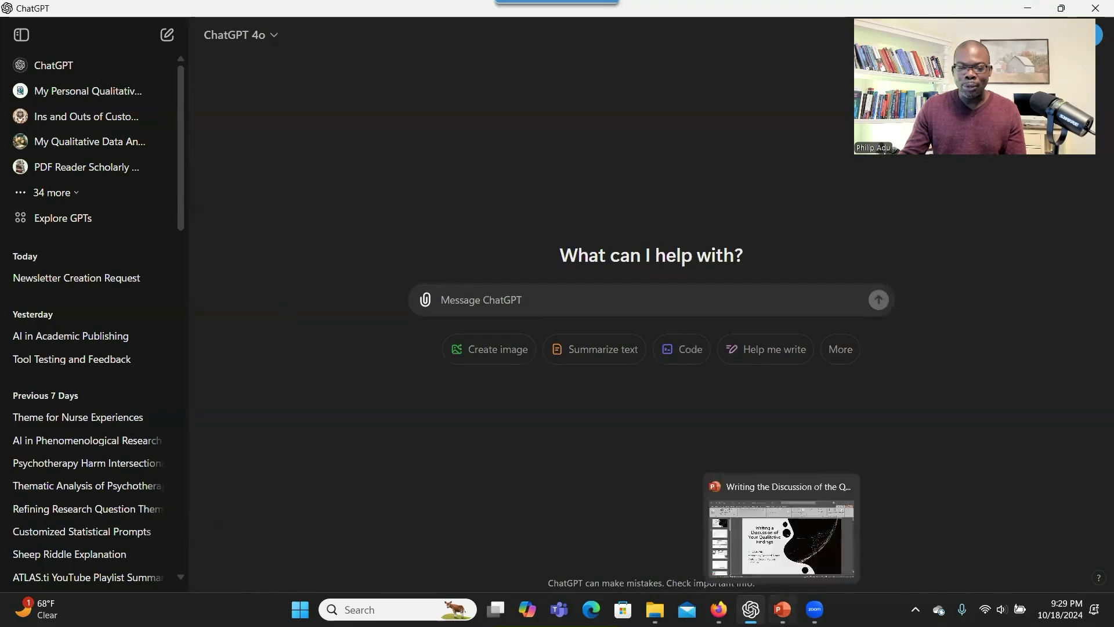
Step: Step through PowerPoint slides 3 to 6, The Goal of each Section through Summary of the Findings
click(782, 609)
scroll(98, 259, down, 3)
click(98, 248)
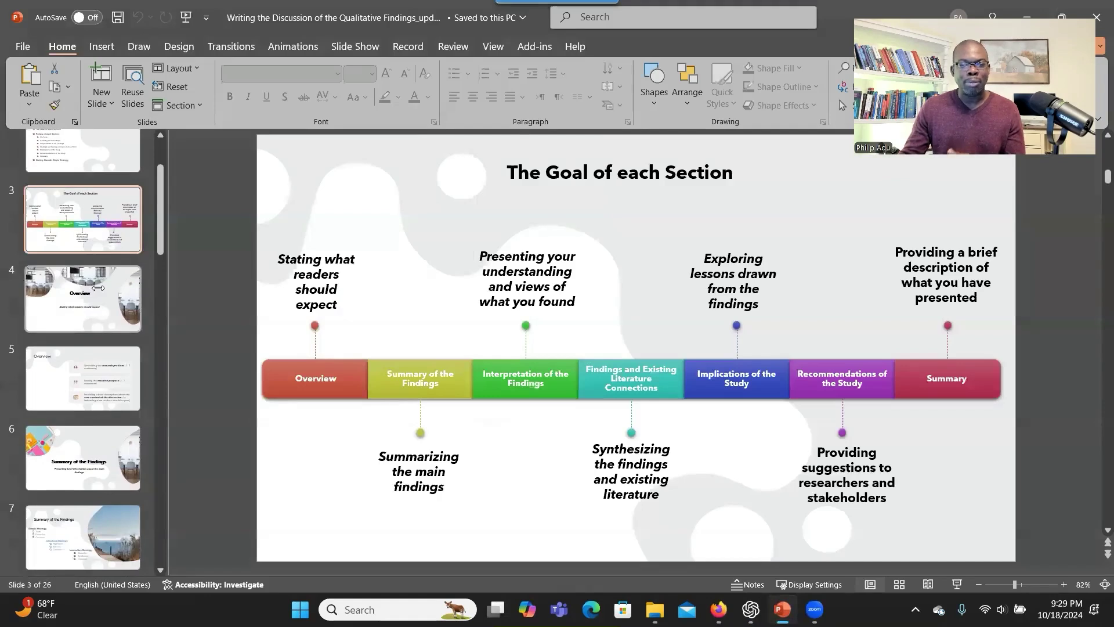
click(97, 288)
scroll(95, 366, down, 1)
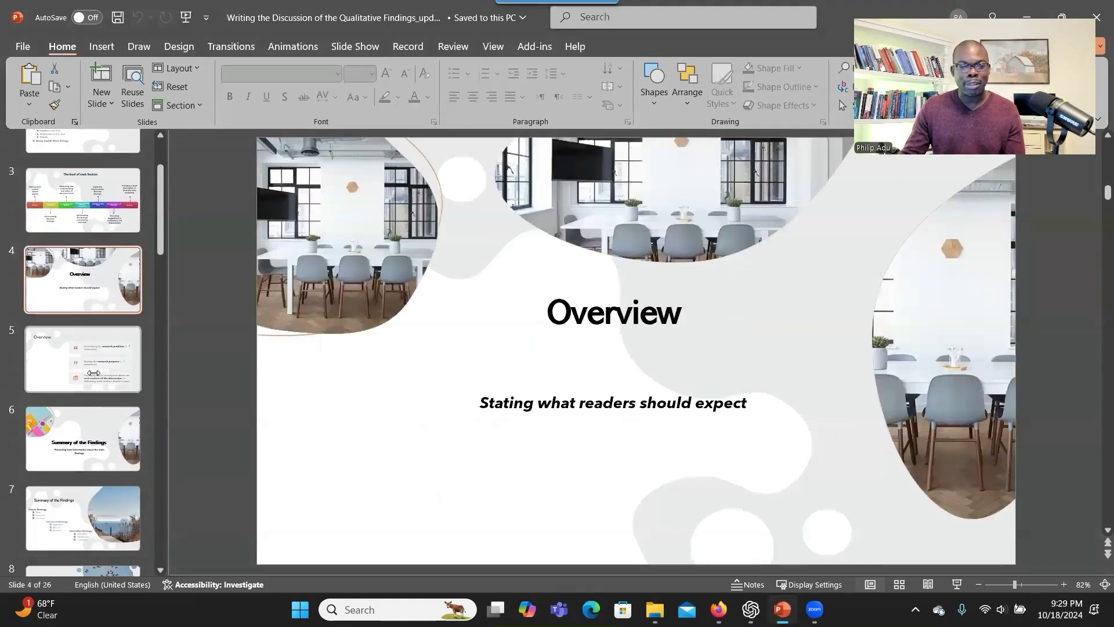
click(94, 350)
click(99, 402)
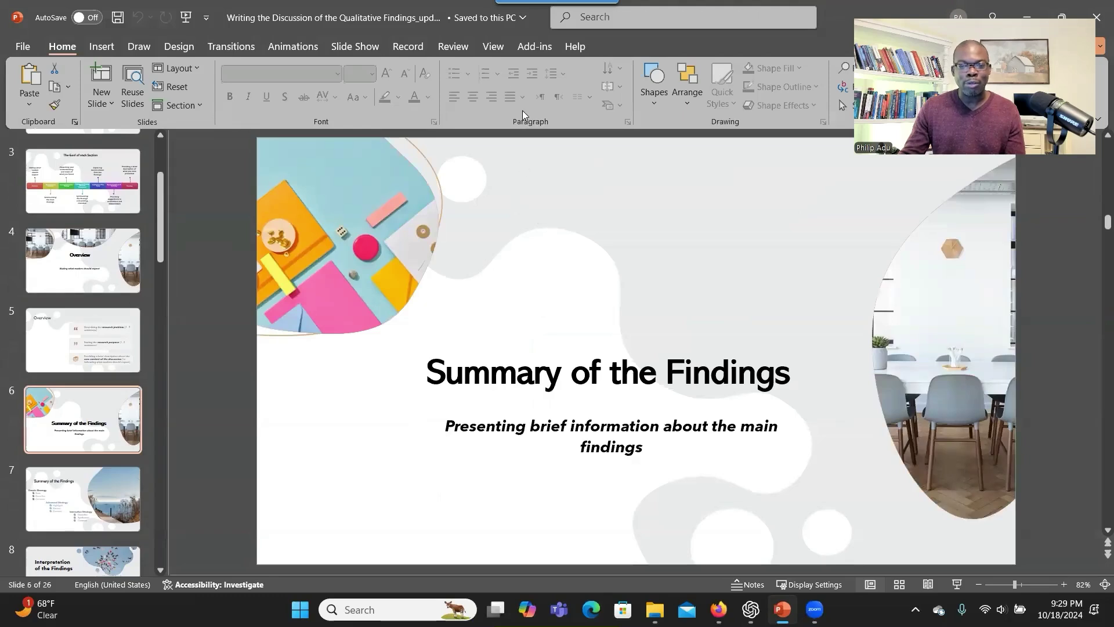
Step: Return to ChatGPT and show the model list with GPT-4o with canvas, o1-preview and o1-mini
mouse_move(751, 610)
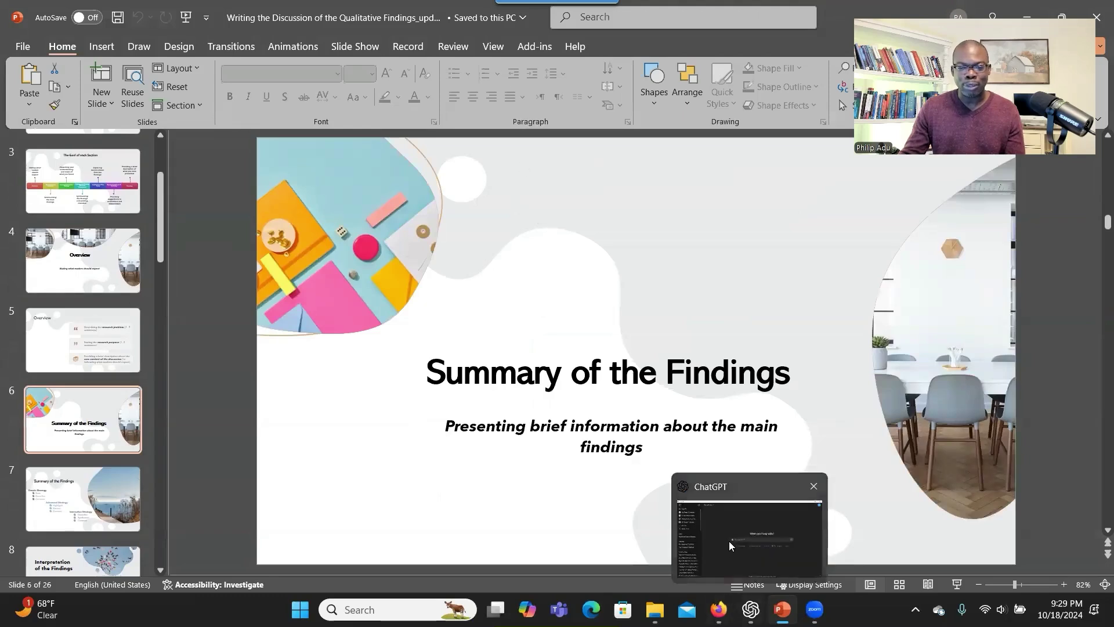
click(728, 540)
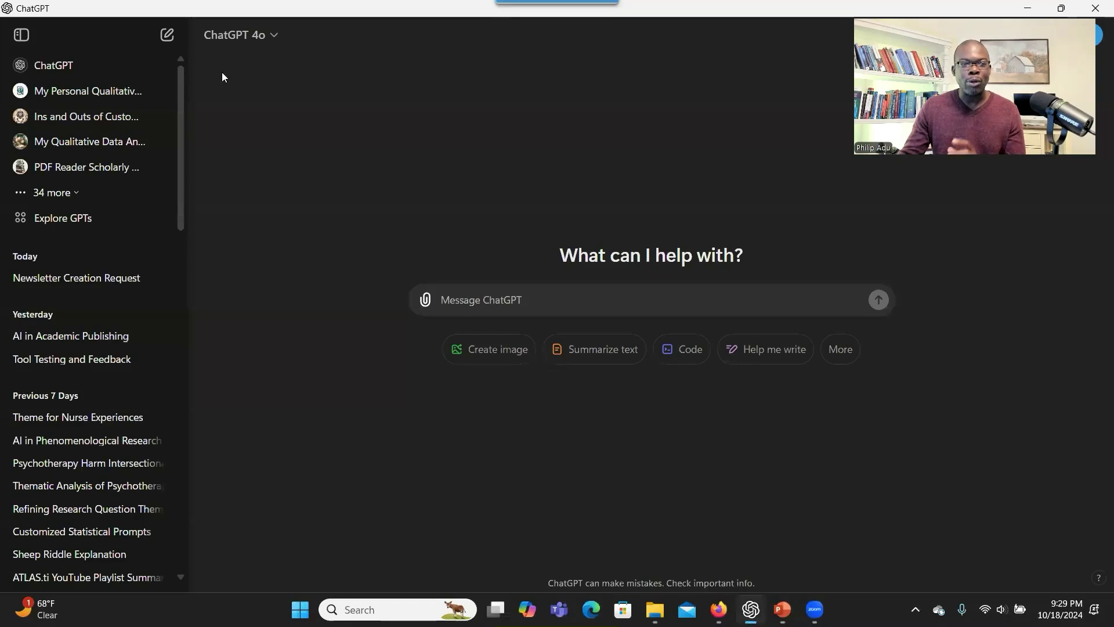
click(220, 43)
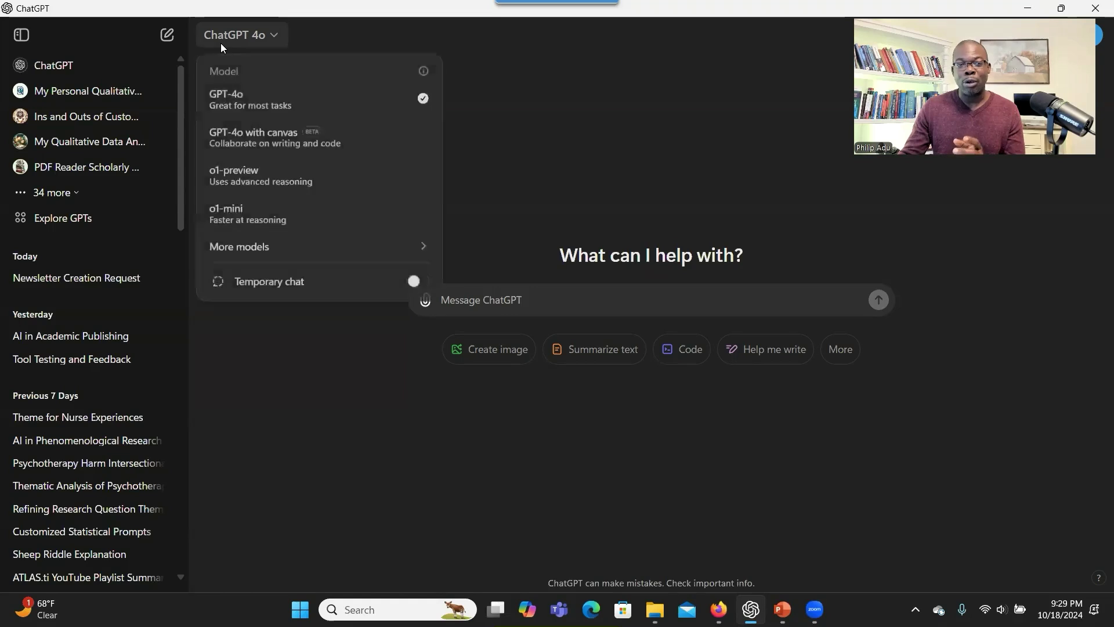
click(220, 43)
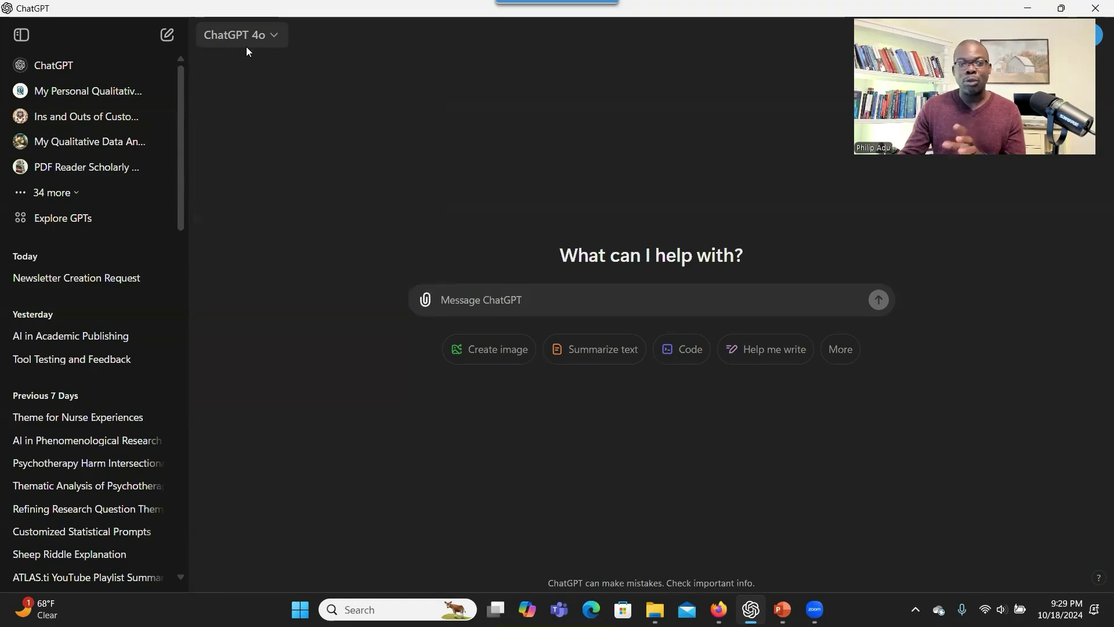
click(247, 45)
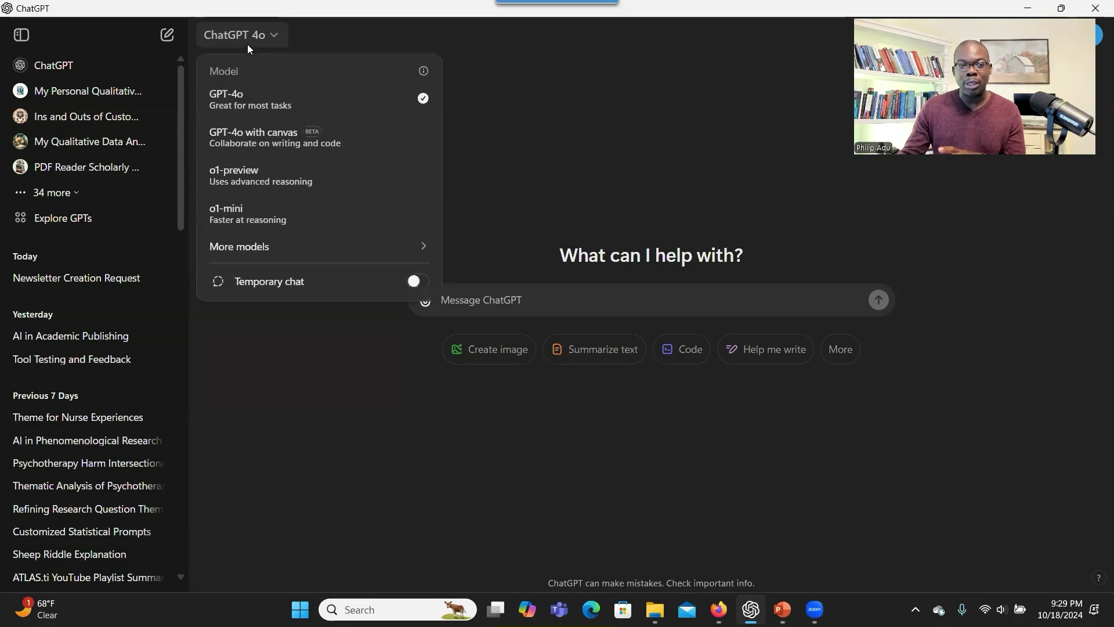
Step: Pick GPT-4o with canvas, attach the deck and ask for an article based on the slides
click(264, 146)
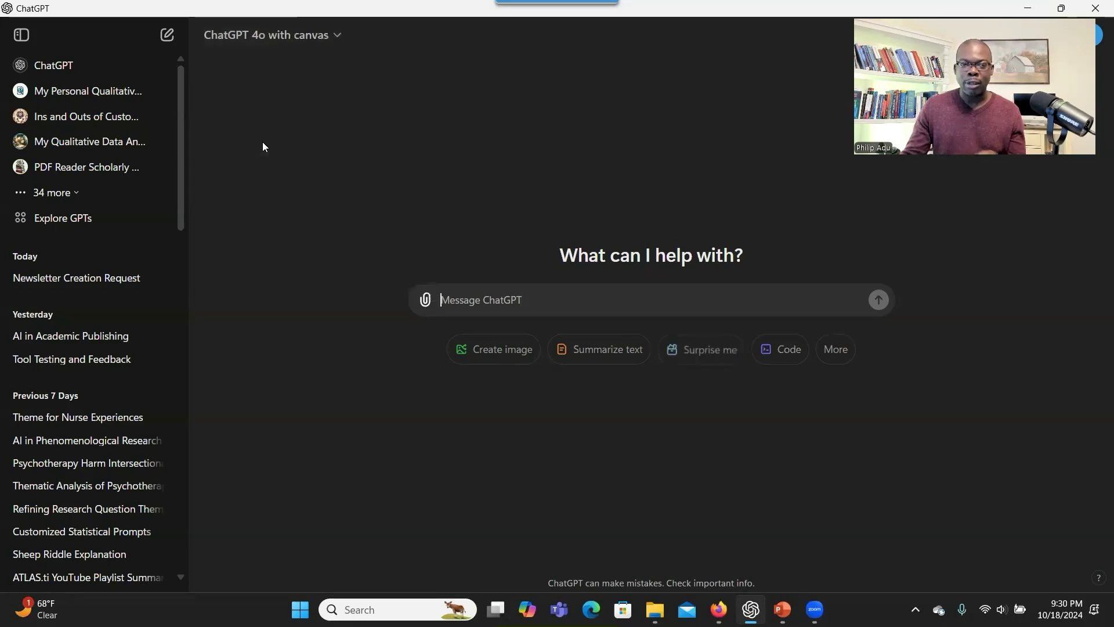
click(426, 300)
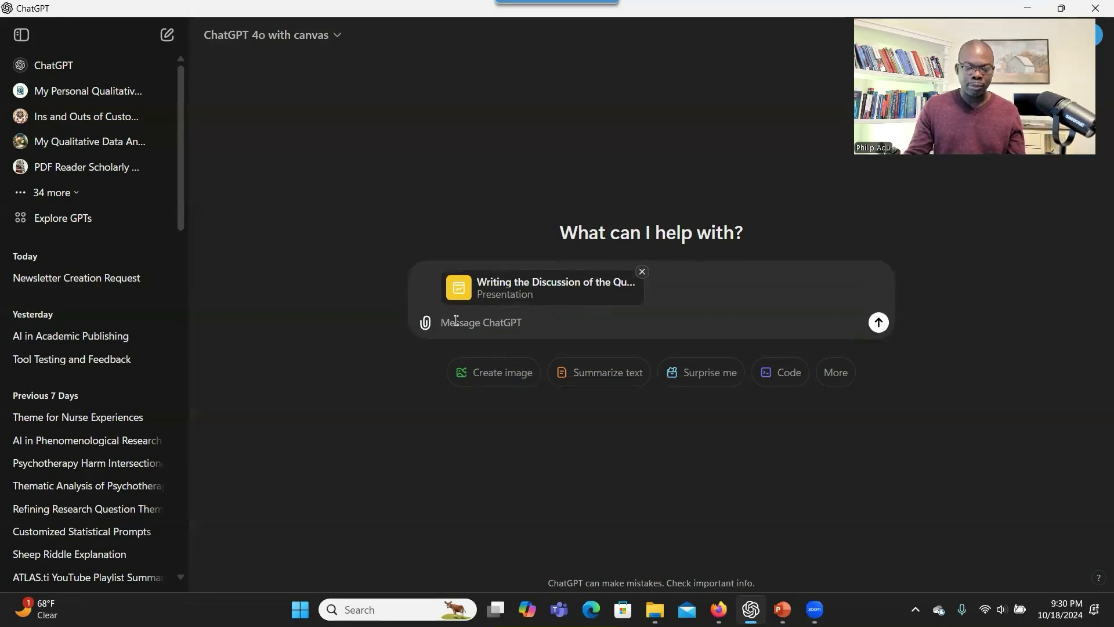
text(Can you crea)
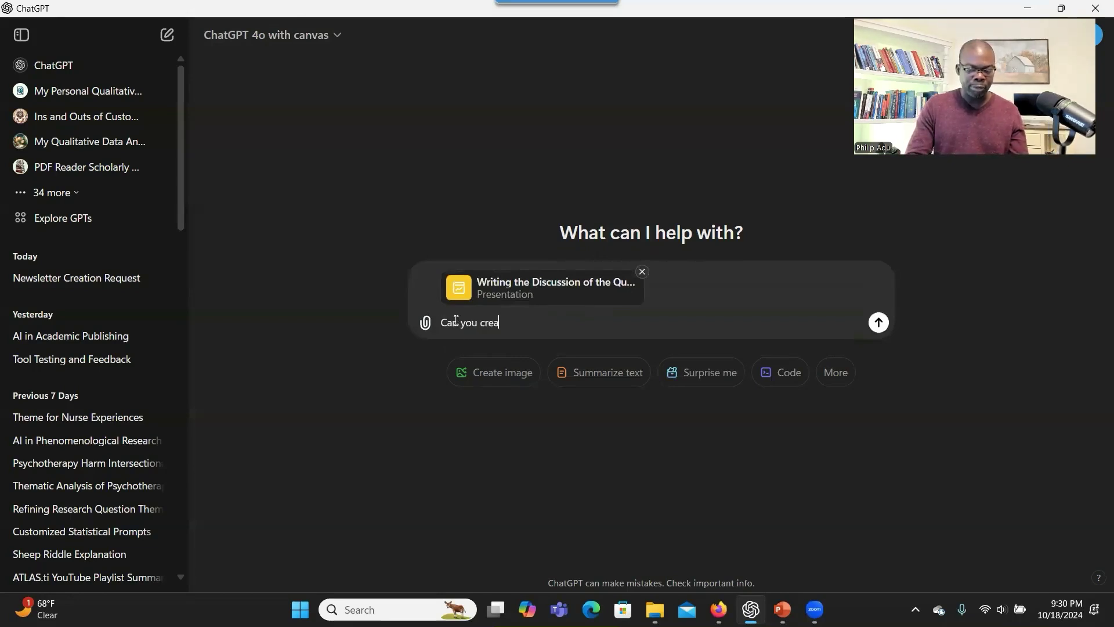
text(te an article based on the )
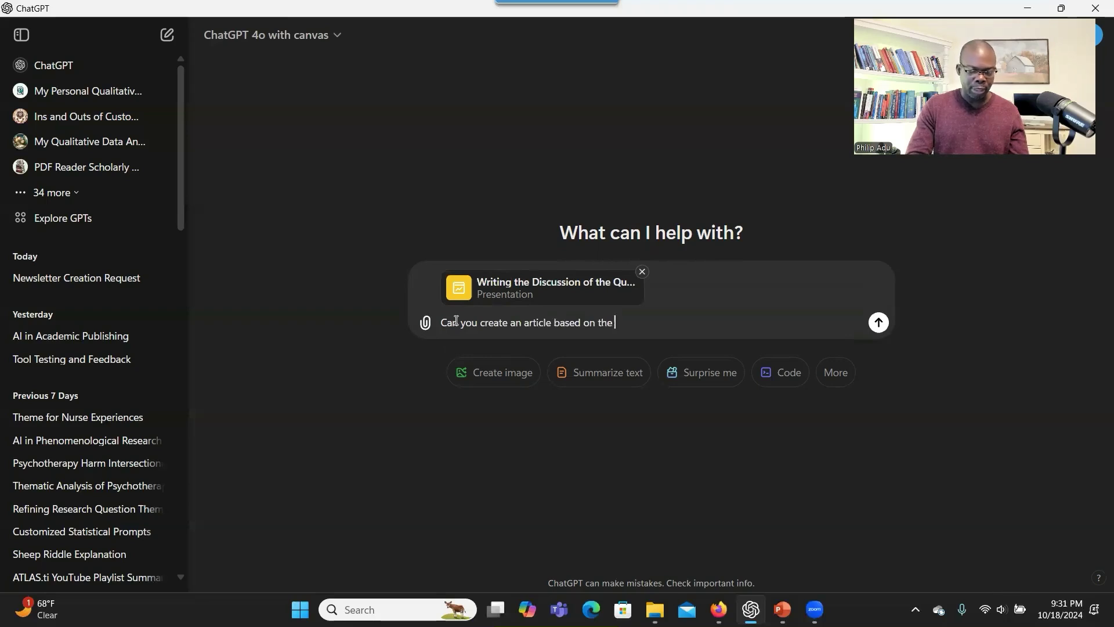
text(attached power)
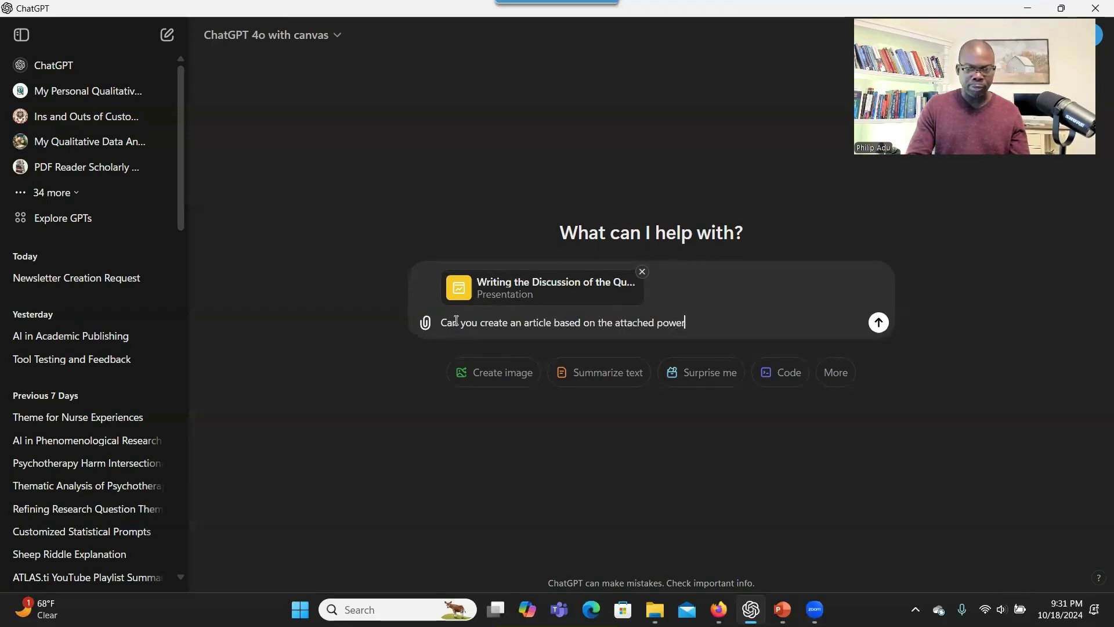
text(Point slides)
key(Return)
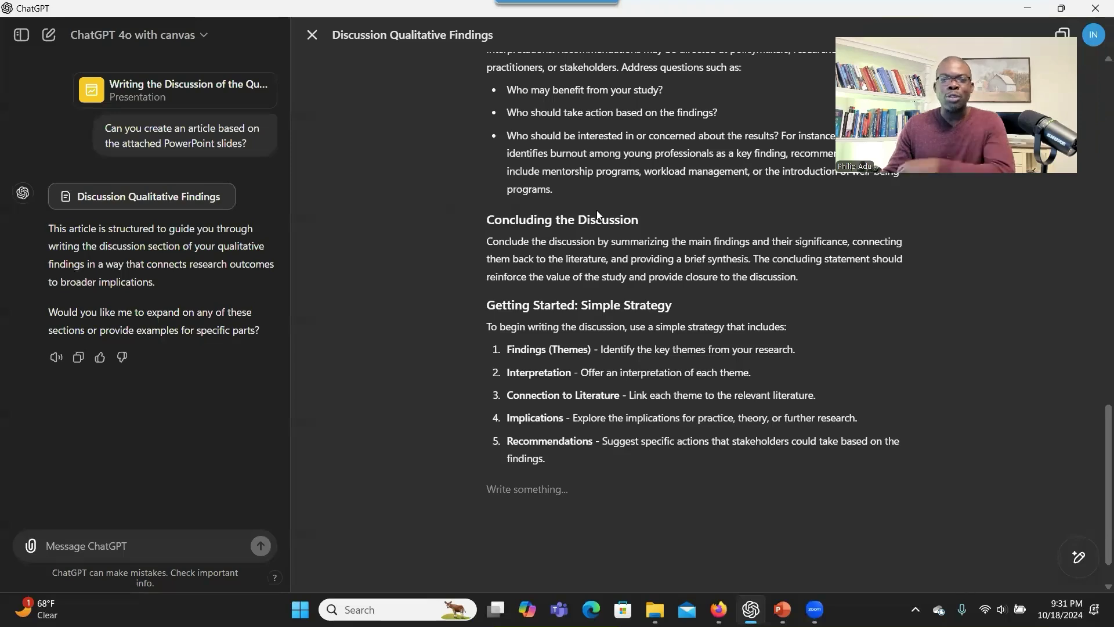
Step: Scroll through the canvas article from Introduction to Concluding the Discussion
scroll(586, 205, up, 3)
scroll(586, 204, up, 12)
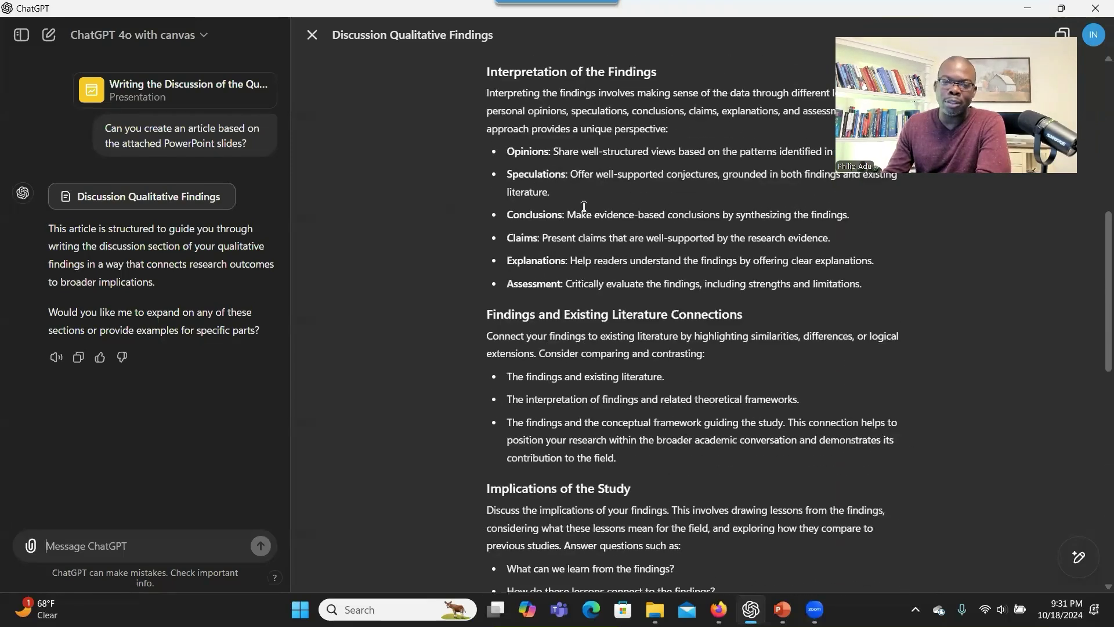
scroll(585, 208, up, 3)
scroll(586, 209, up, 3)
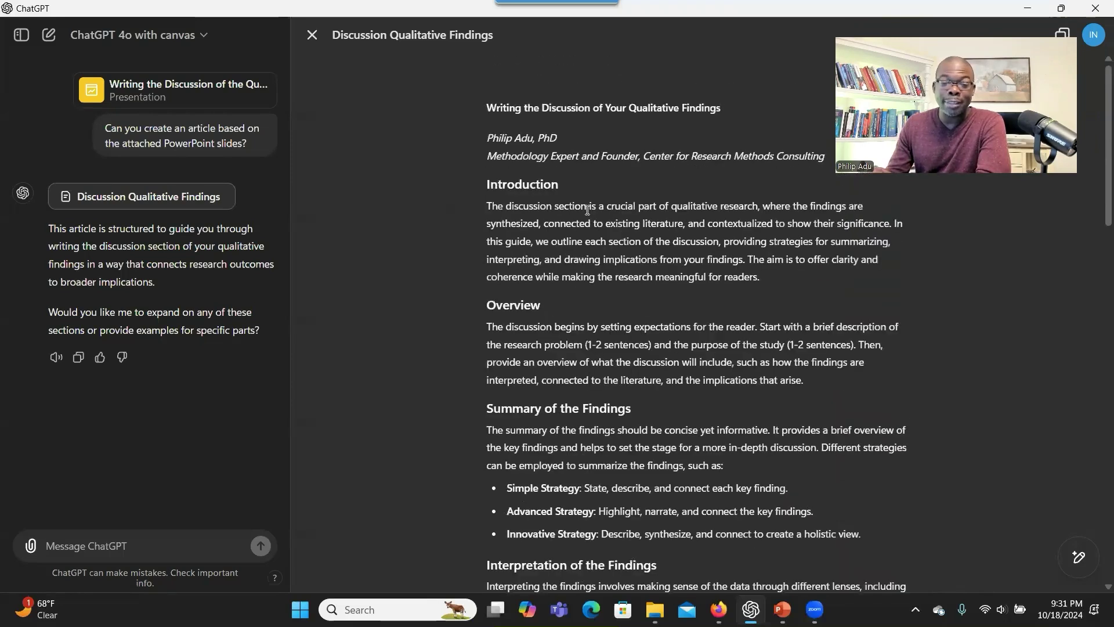
scroll(573, 210, down, 4)
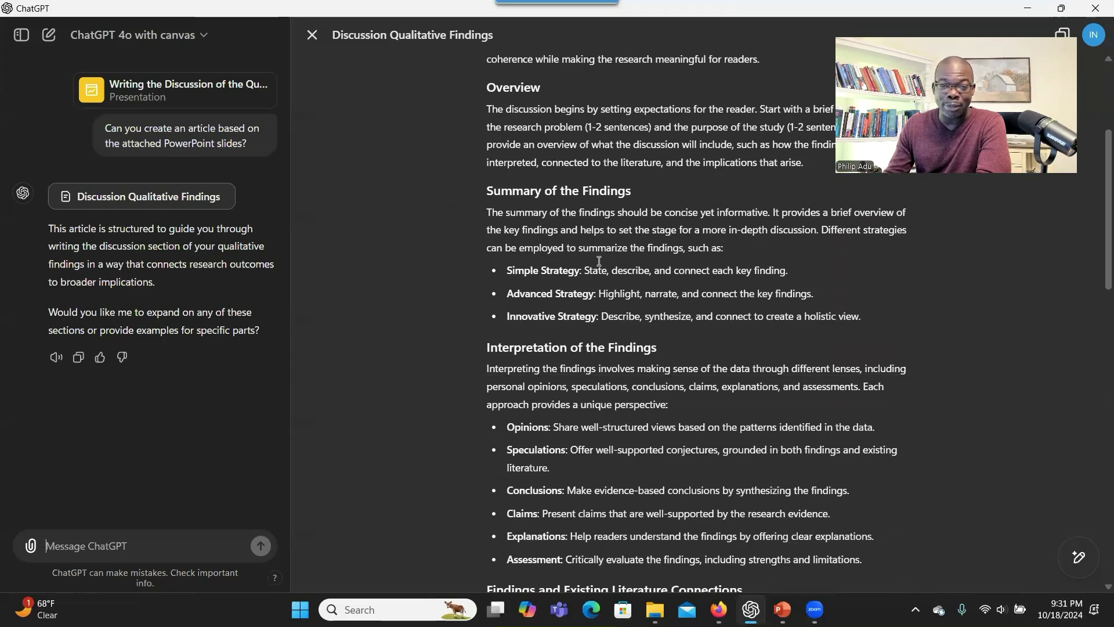
mouse_move(1071, 568)
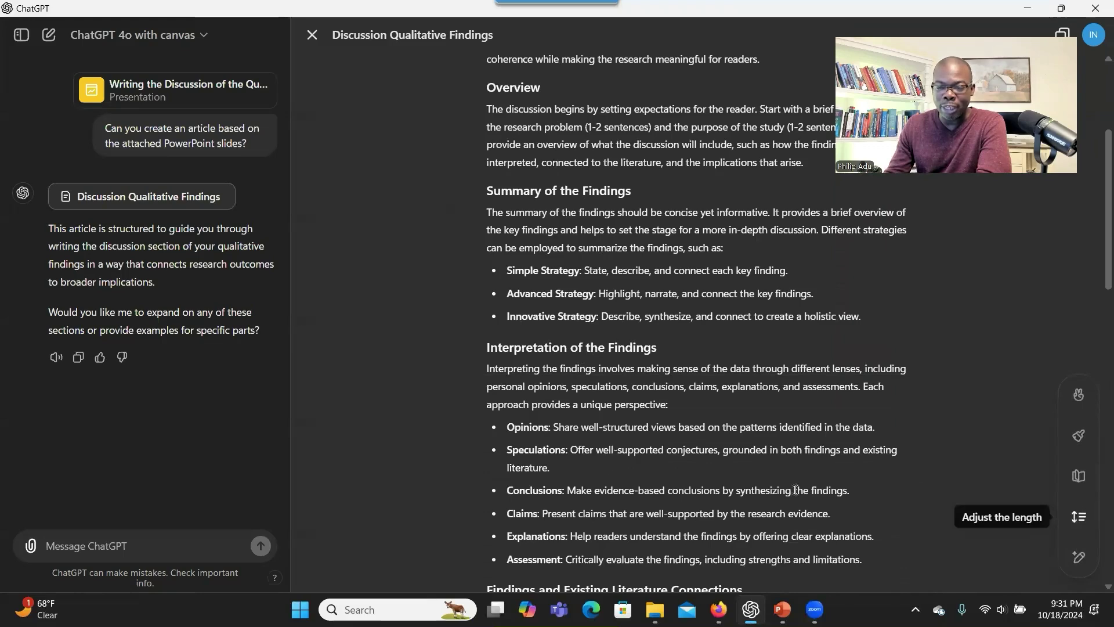
scroll(589, 376, down, 10)
scroll(588, 376, down, 5)
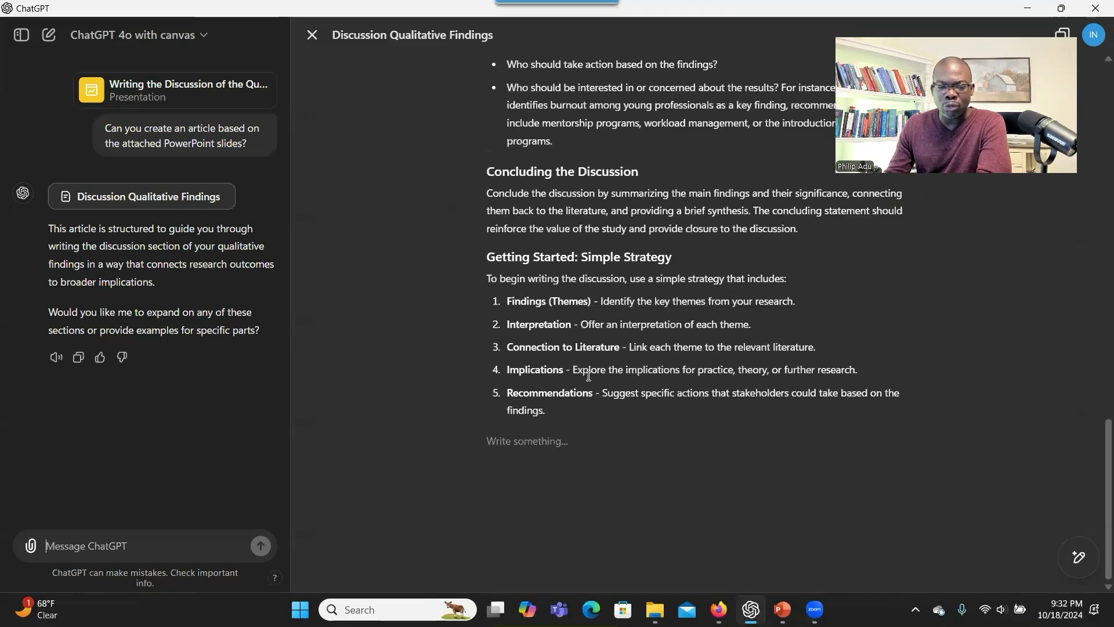
scroll(589, 376, up, 15)
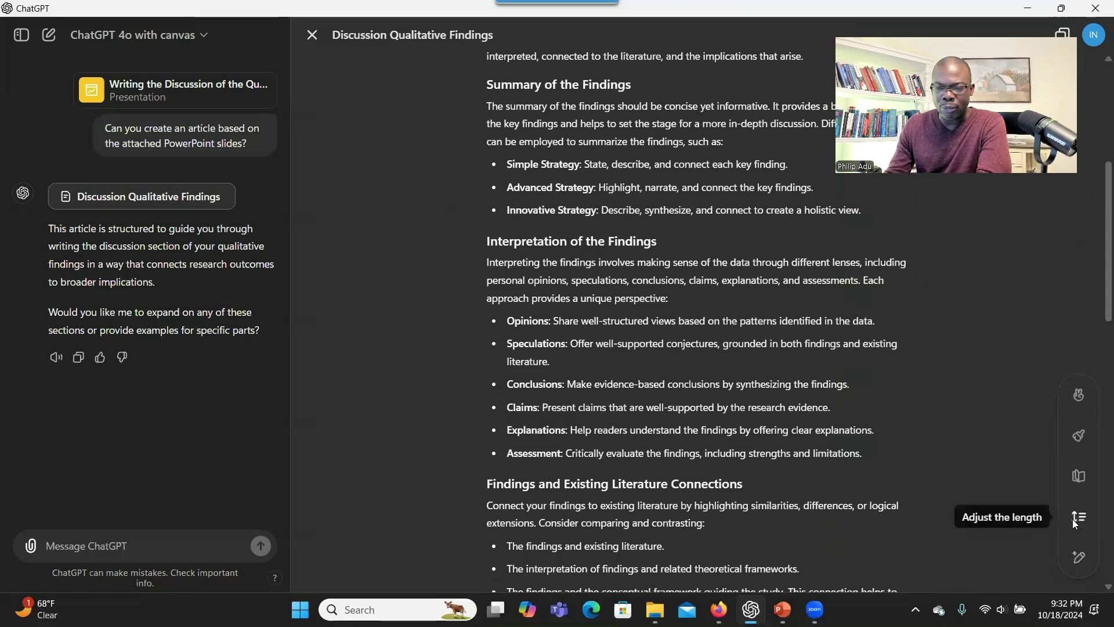
Step: Lengthen the Discussion Qualitative Findings article about 50% using the 'Longer' length setting
click(1073, 518)
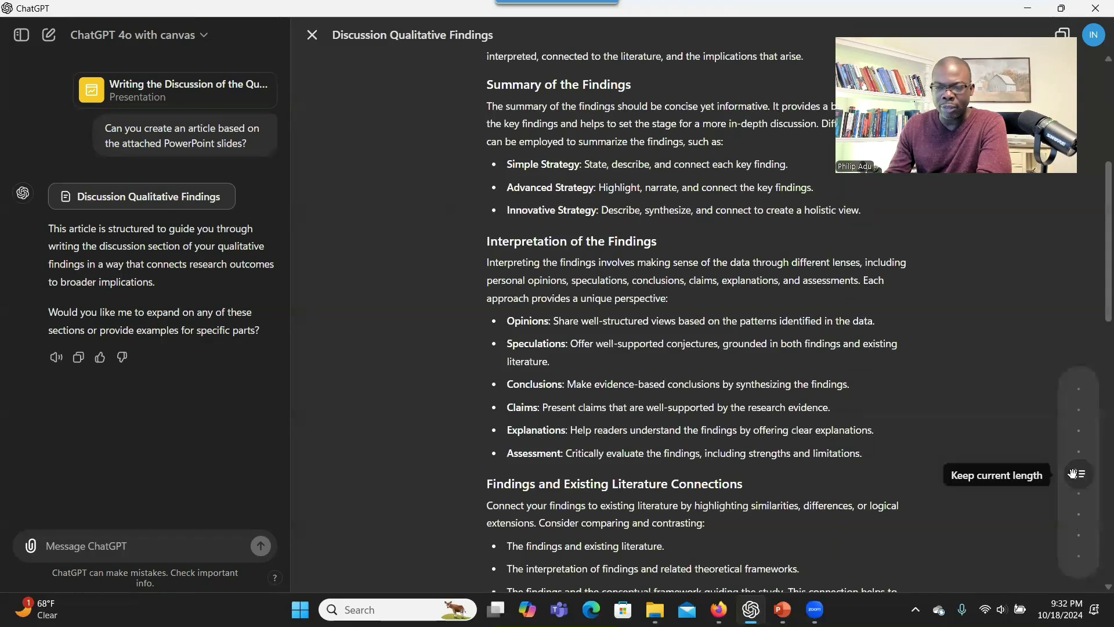
drag(1077, 474, 1075, 409)
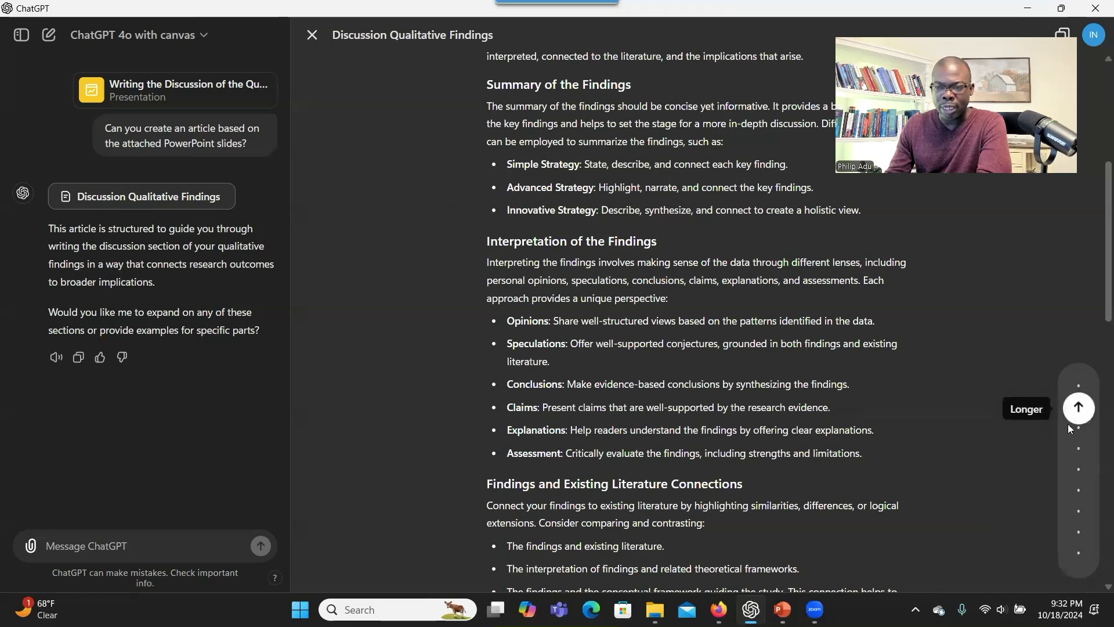
click(1078, 409)
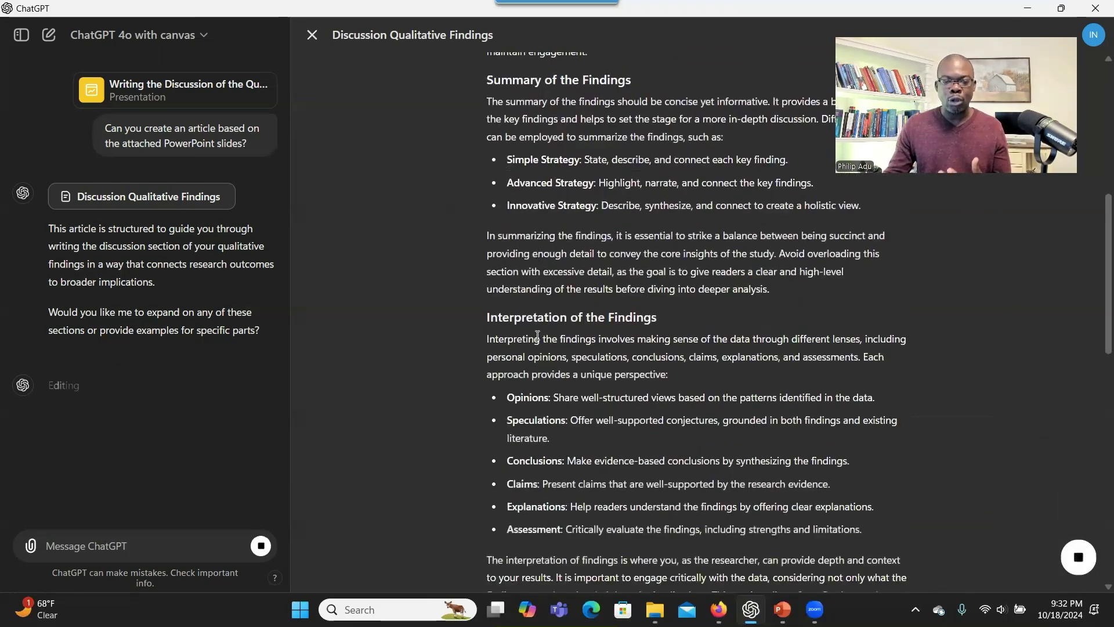
drag(188, 392, 231, 402)
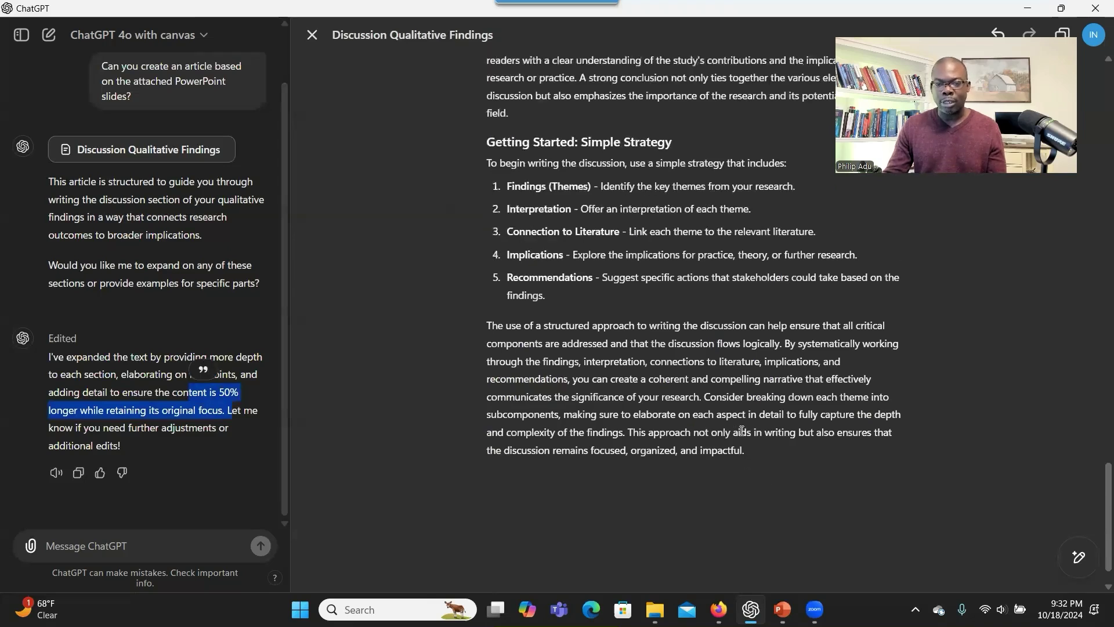
scroll(742, 431, up, 3)
mouse_move(1078, 557)
click(1079, 472)
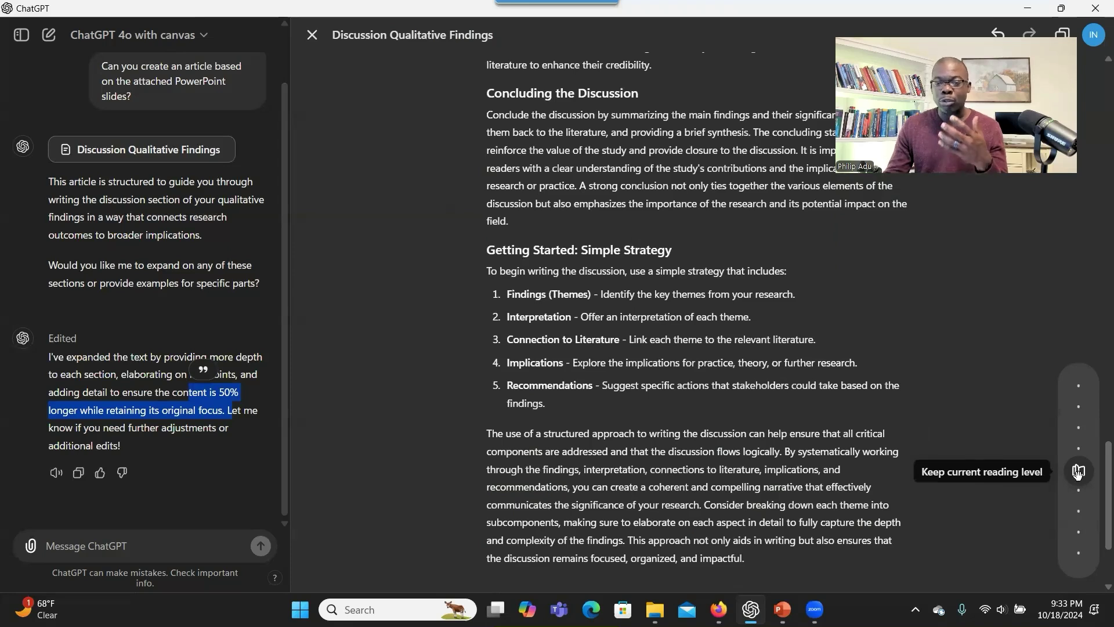
Step: Set the reading level to Graduate School and apply the rewrite
drag(1078, 471, 1075, 395)
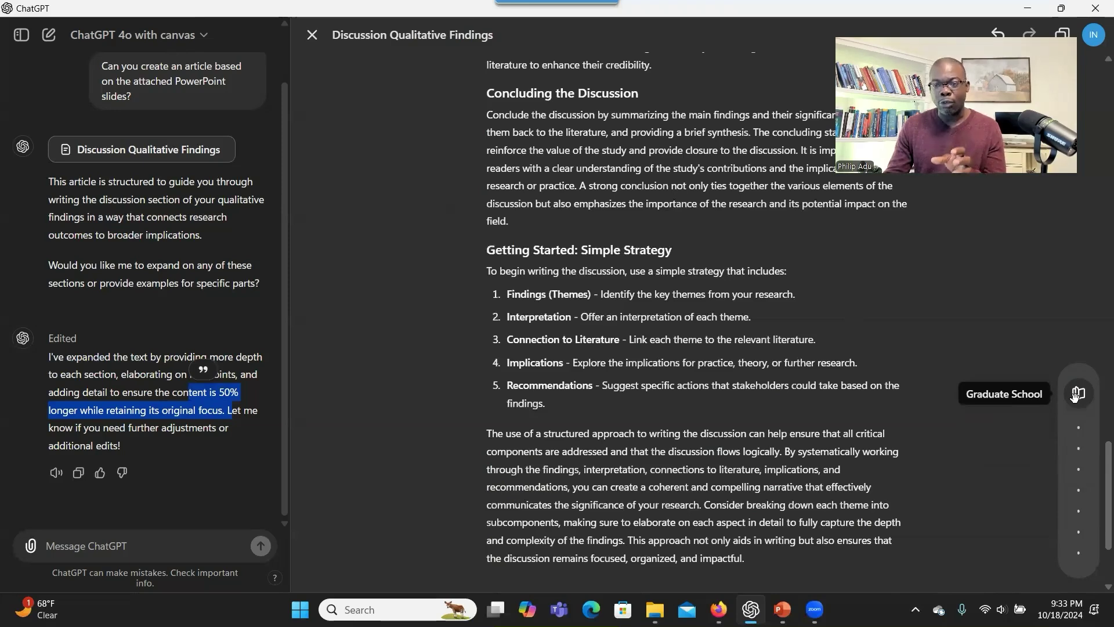
mouse_move(1075, 396)
mouse_down()
mouse_move(1078, 551)
mouse_move(1071, 401)
mouse_up()
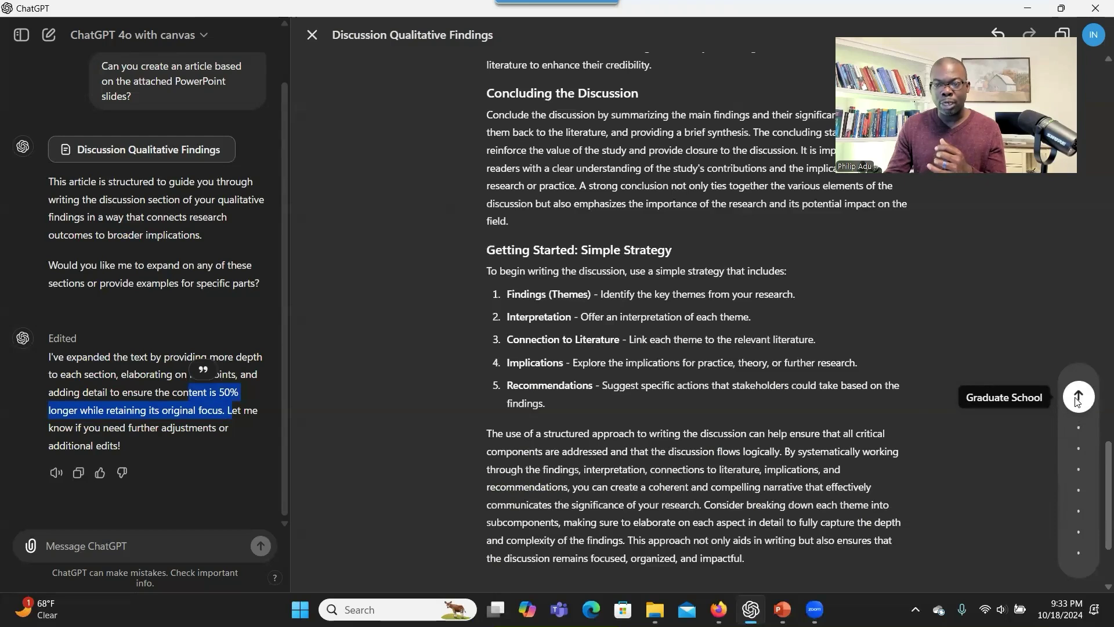
click(1078, 397)
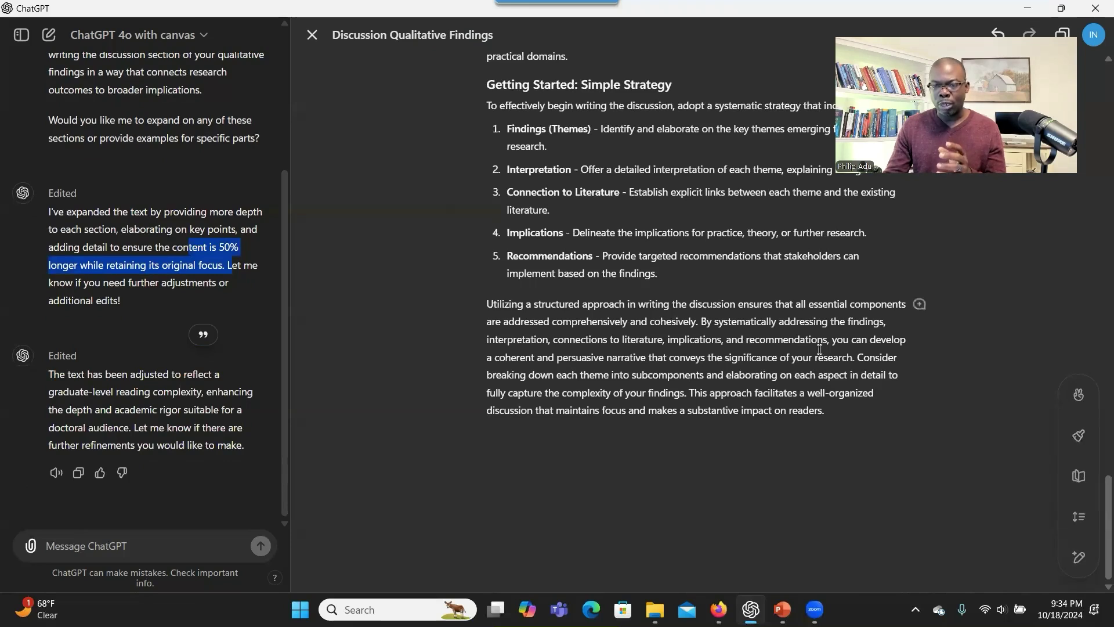
Step: Apply 'Add final polish' to the article and scroll through the polished text
click(1080, 435)
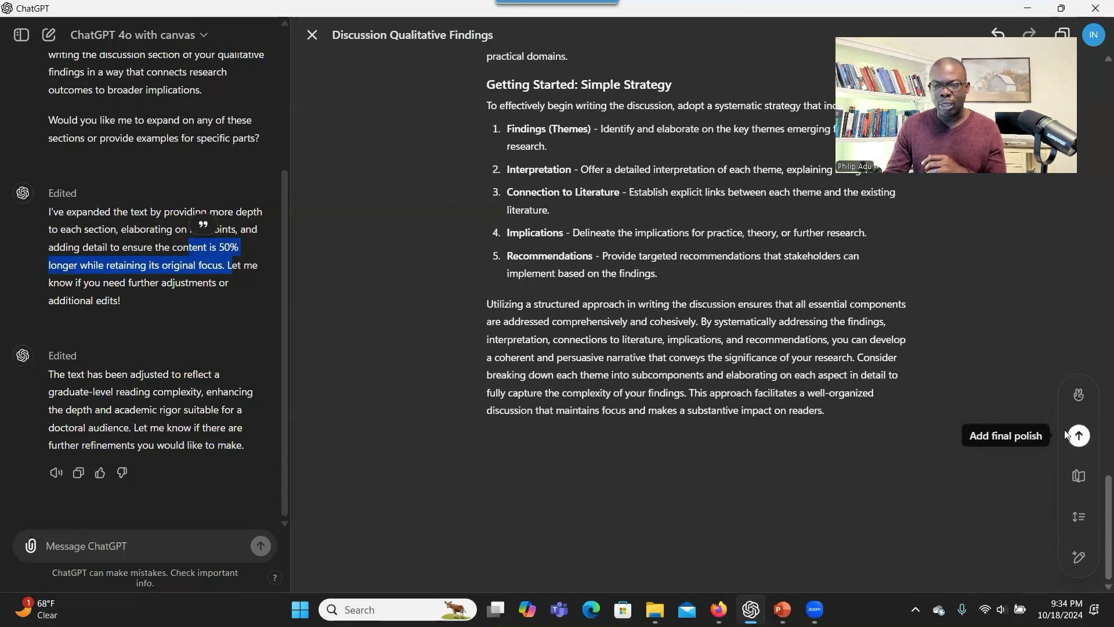
click(1069, 435)
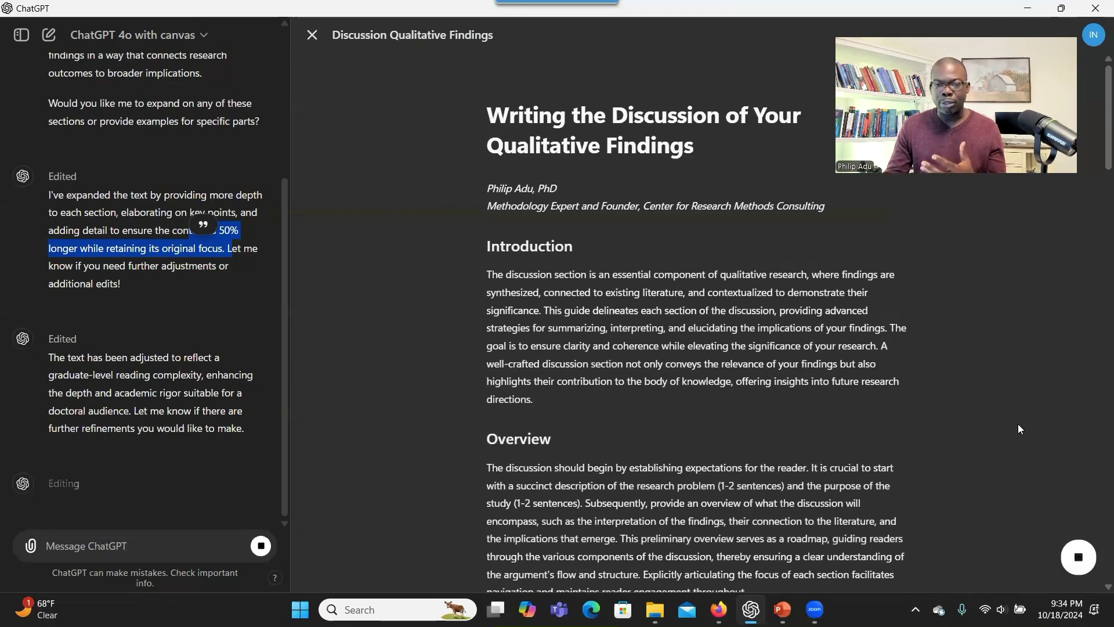
scroll(1018, 424, down, 5)
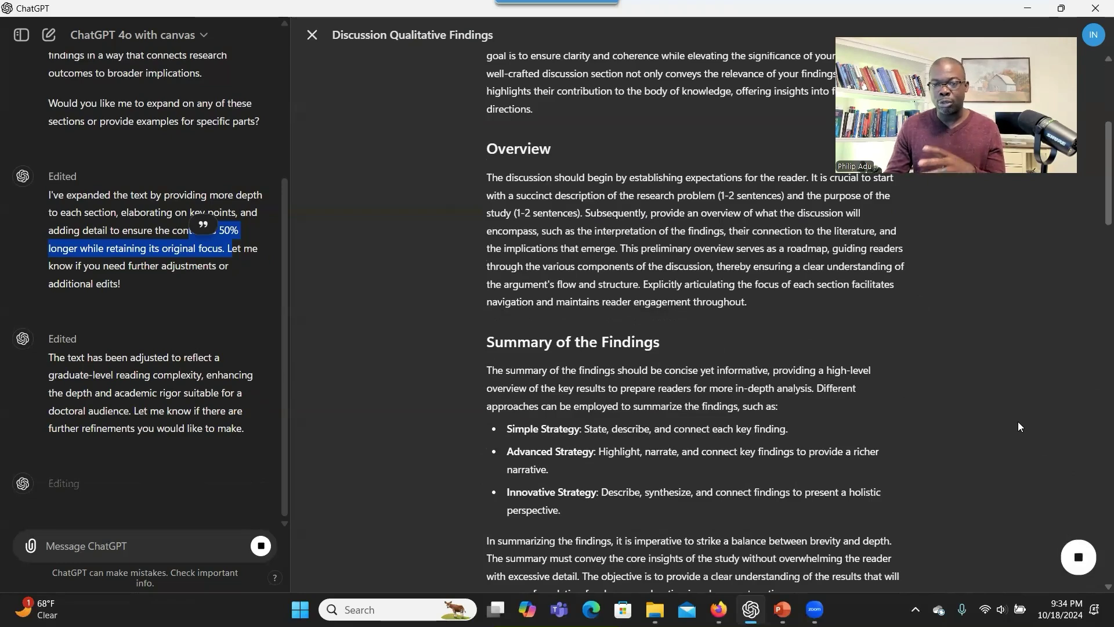
scroll(1020, 424, down, 4)
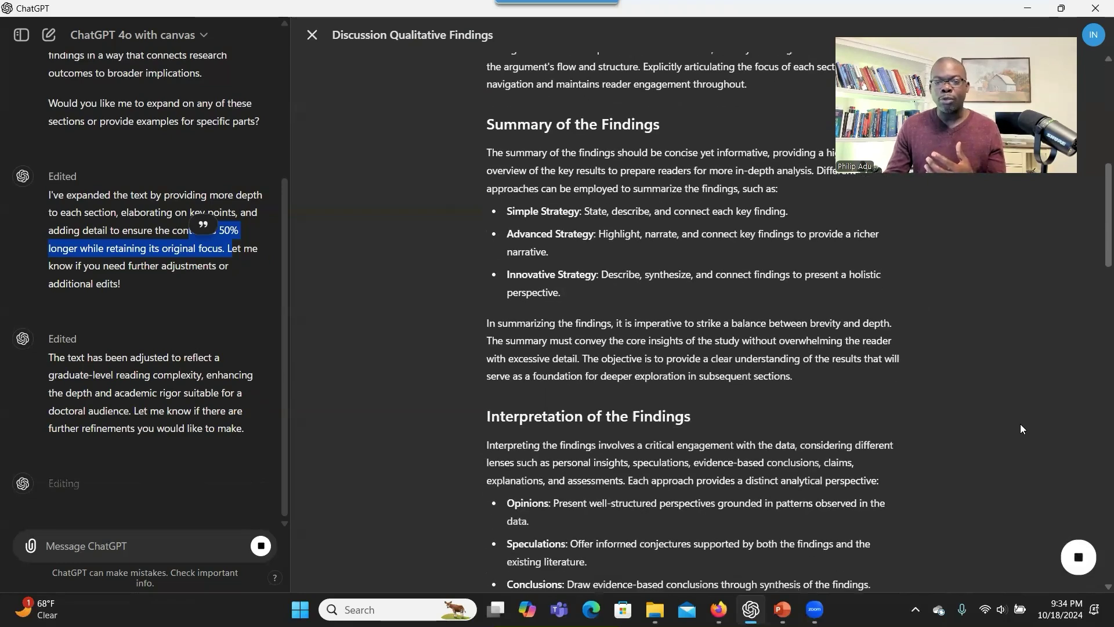
scroll(1020, 424, down, 4)
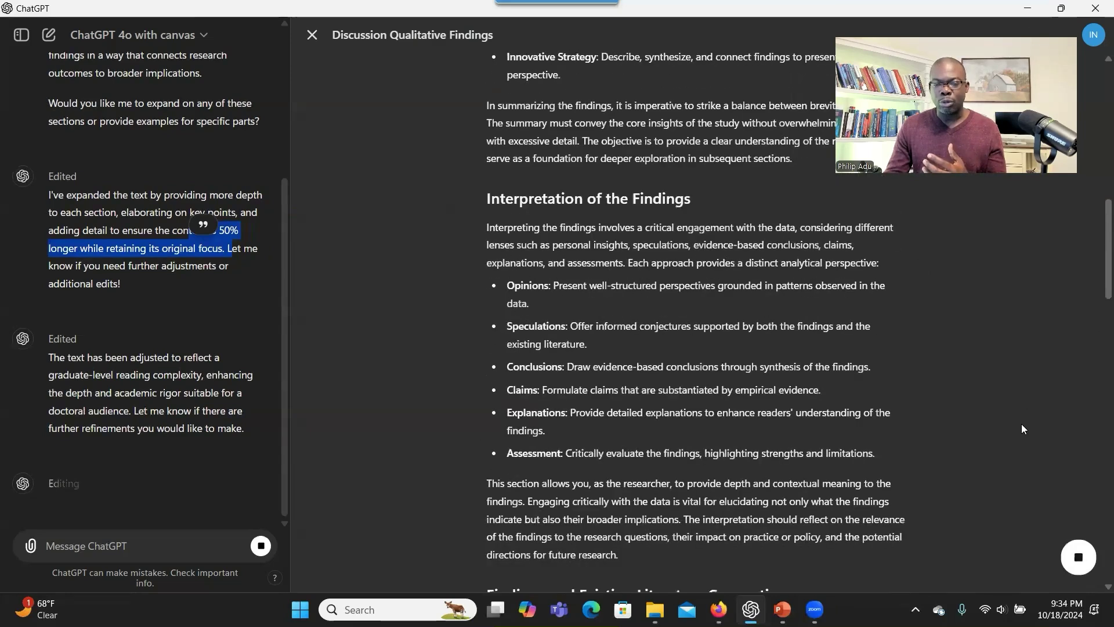
scroll(1022, 427, down, 4)
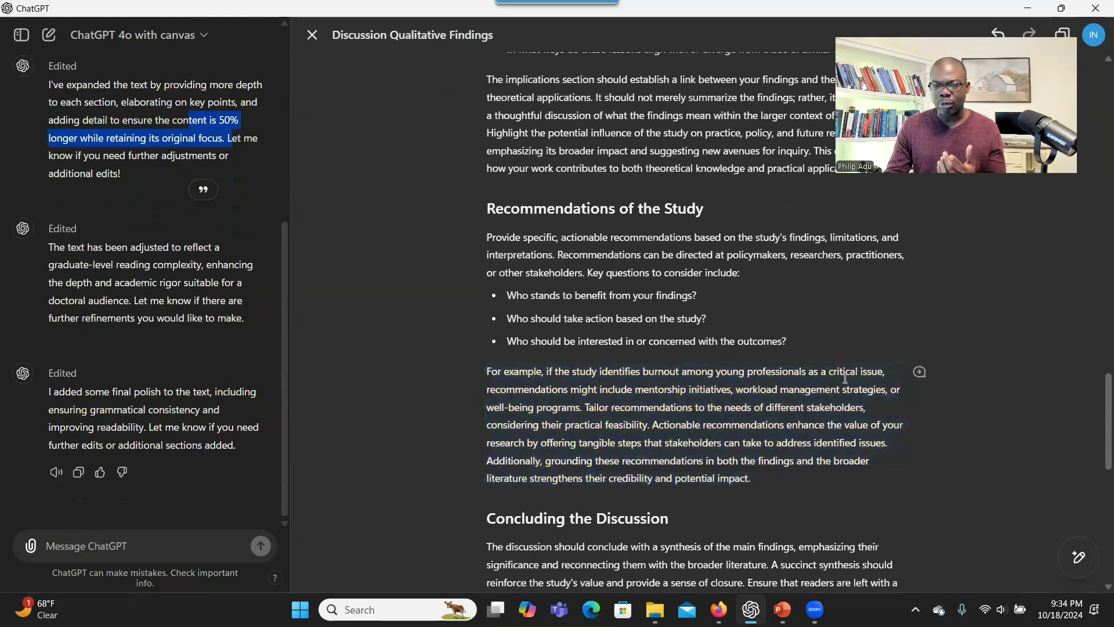
Step: Ask ChatGPT to expand the burnout 'For example…' paragraph with 'Can you provide comprehensive example?'
click(919, 371)
text(Can )
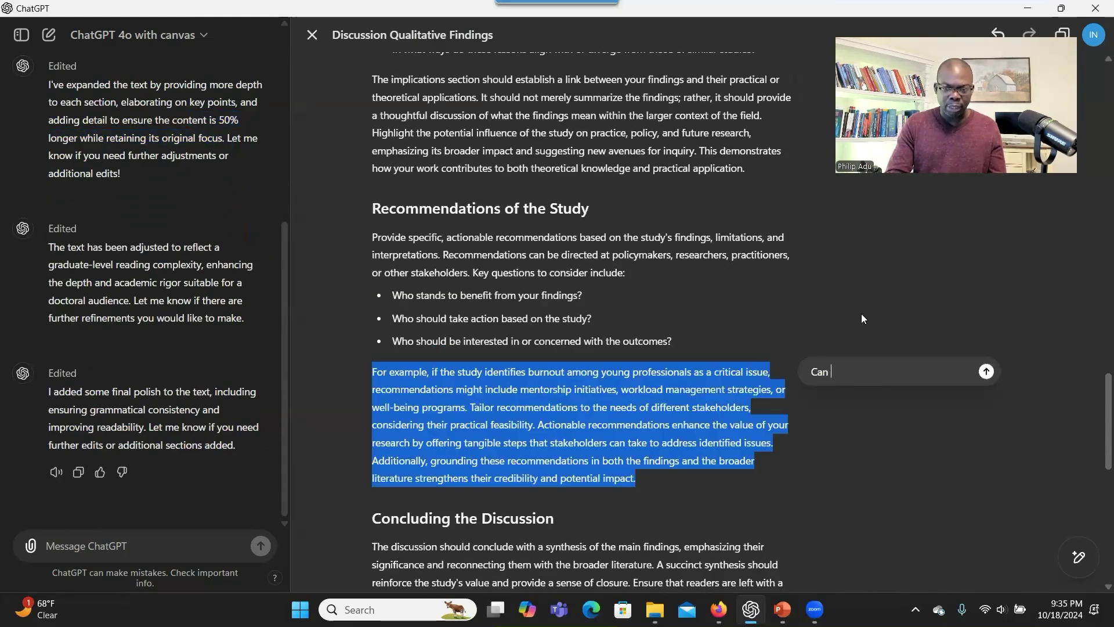
text(you provid)
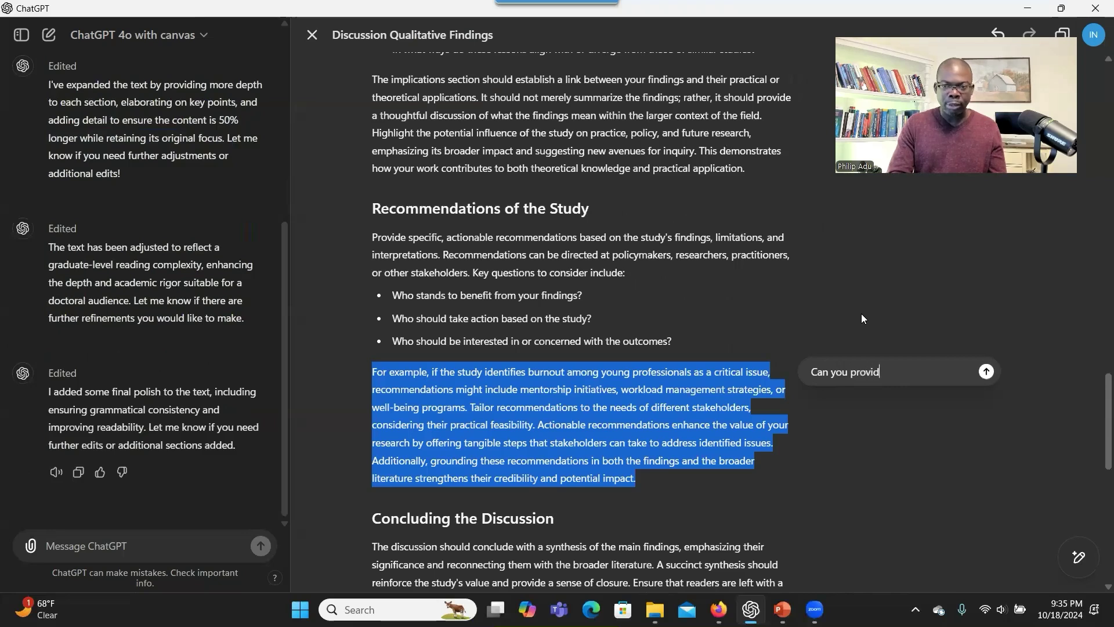
text(e comprehen)
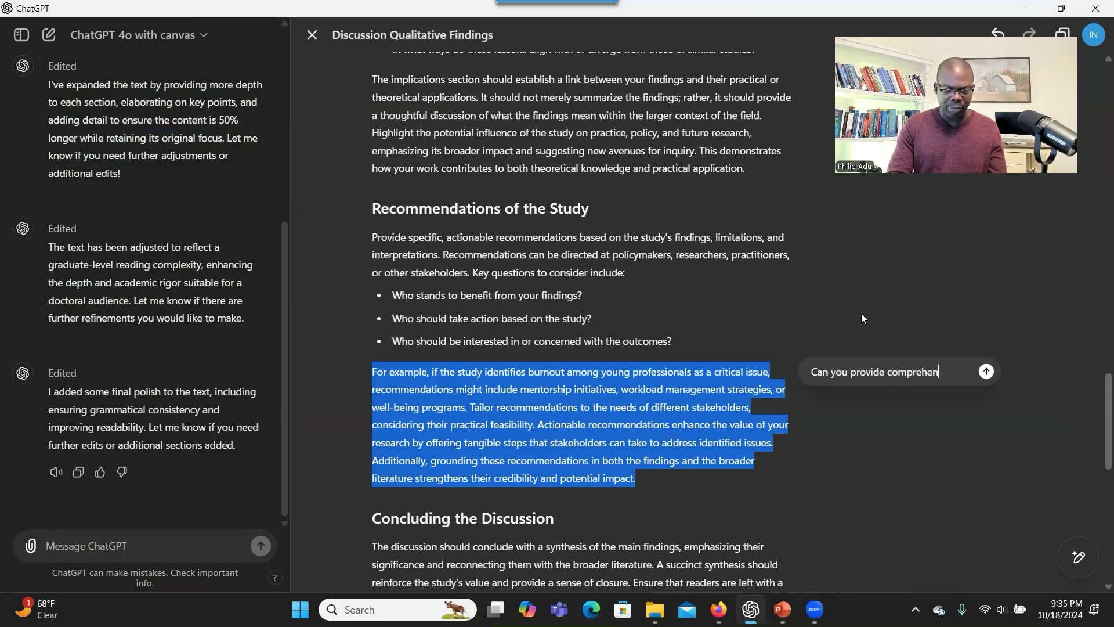
text(sive example?)
key(Return)
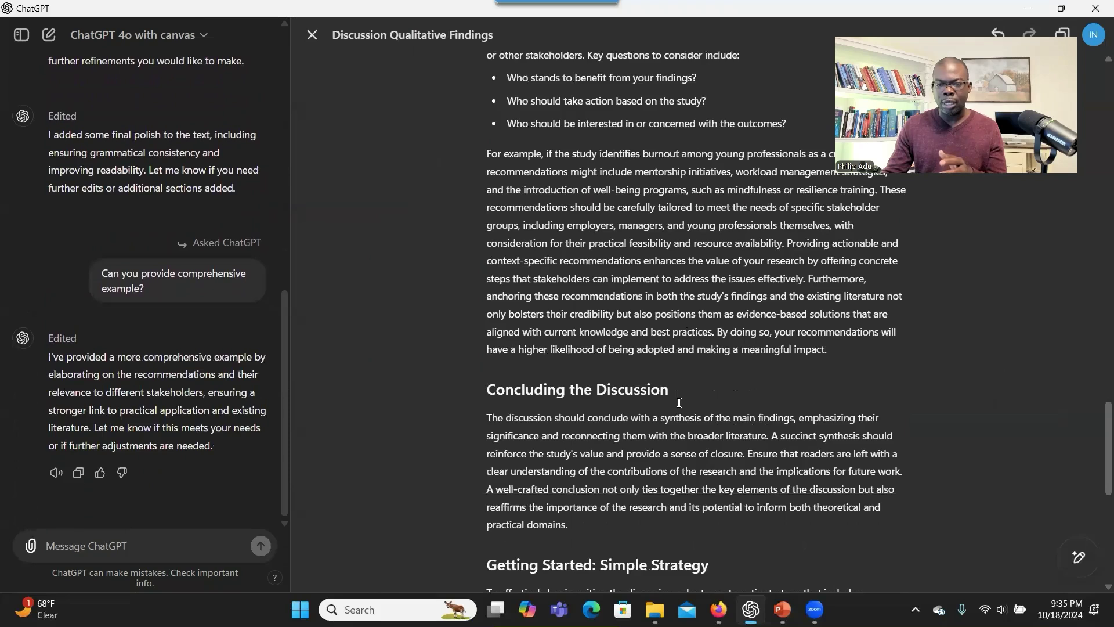
scroll(679, 402, up, 3)
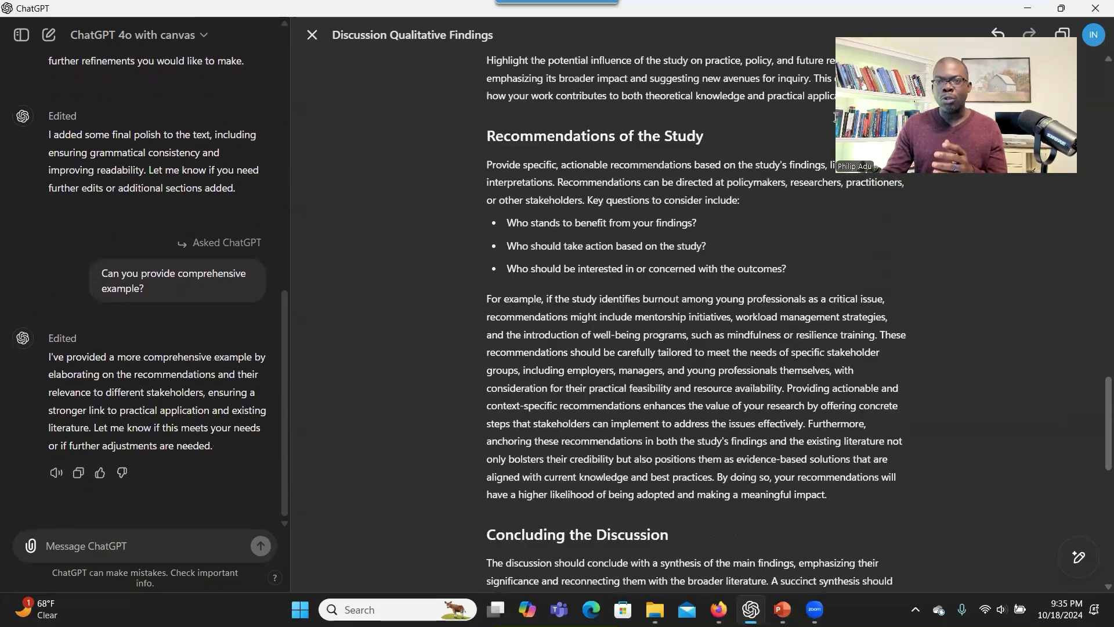
scroll(923, 98, up, 4)
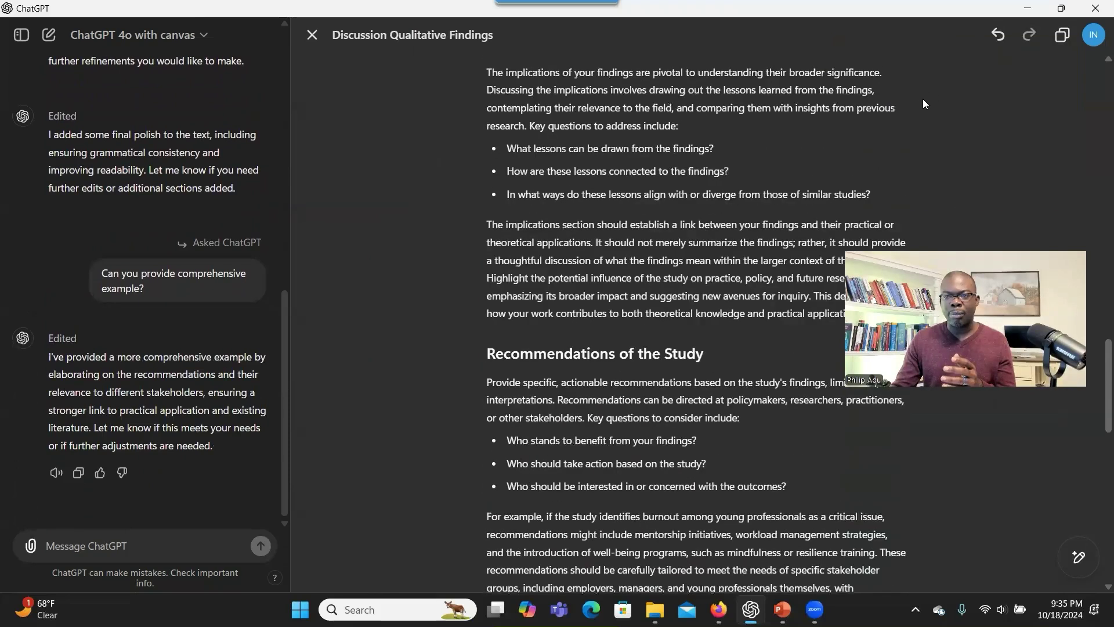
scroll(931, 106, up, 10)
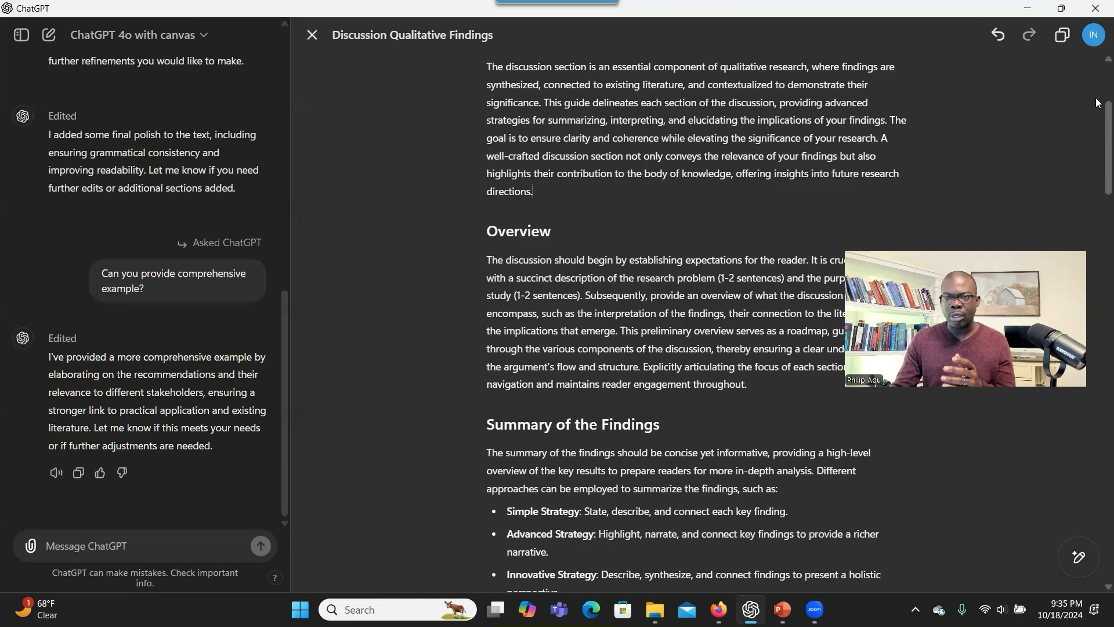
Step: Step back one canvas version and then forward again through the article's history
scroll(1096, 114, up, 3)
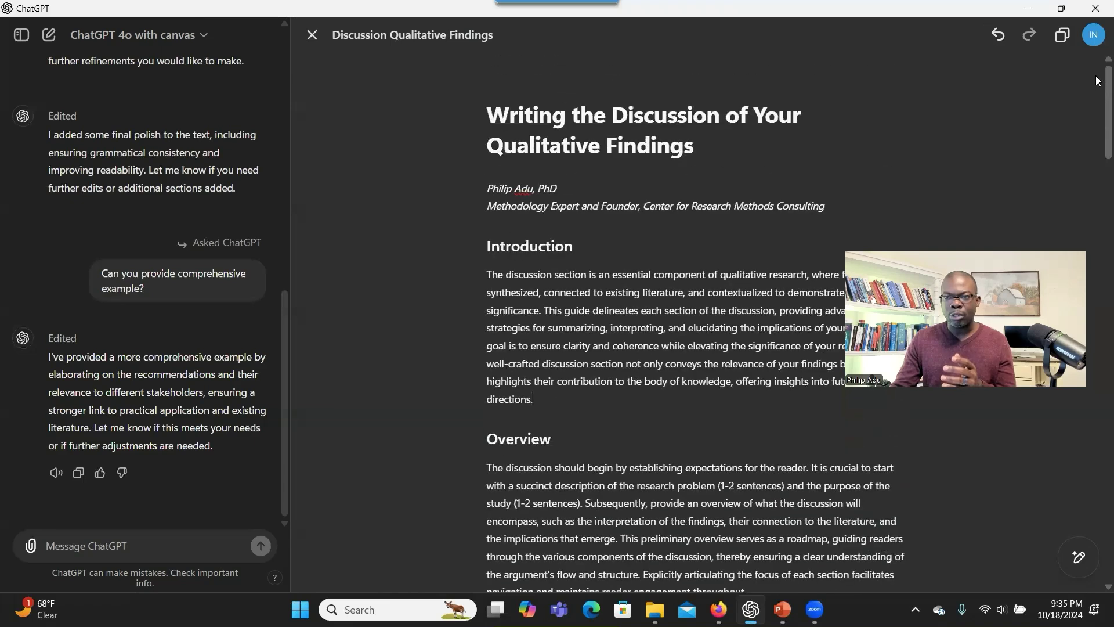
click(999, 36)
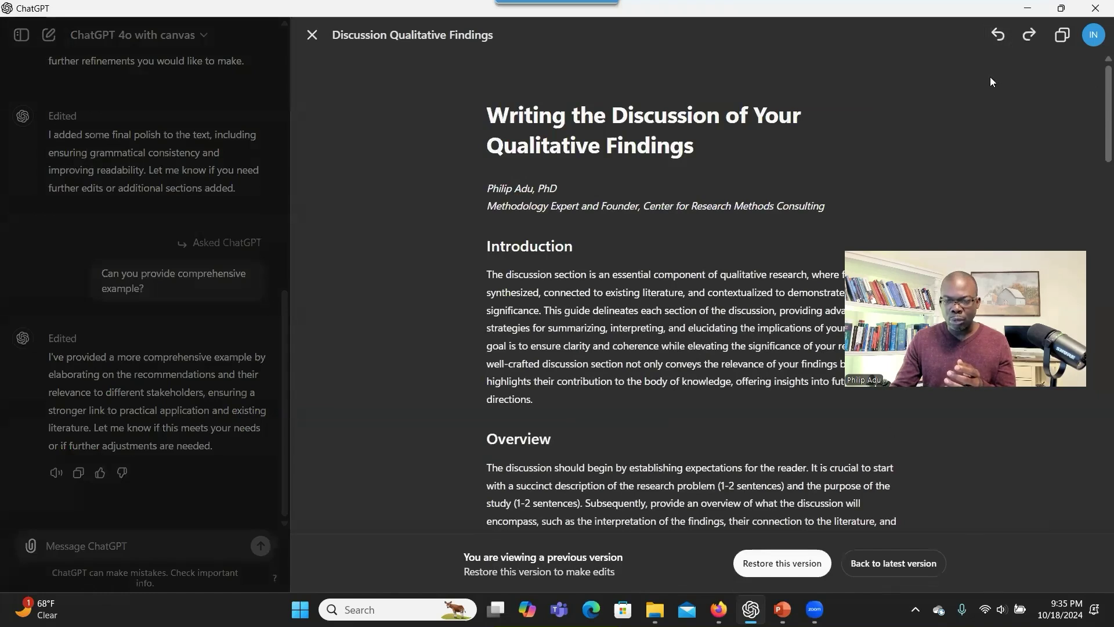
click(1029, 35)
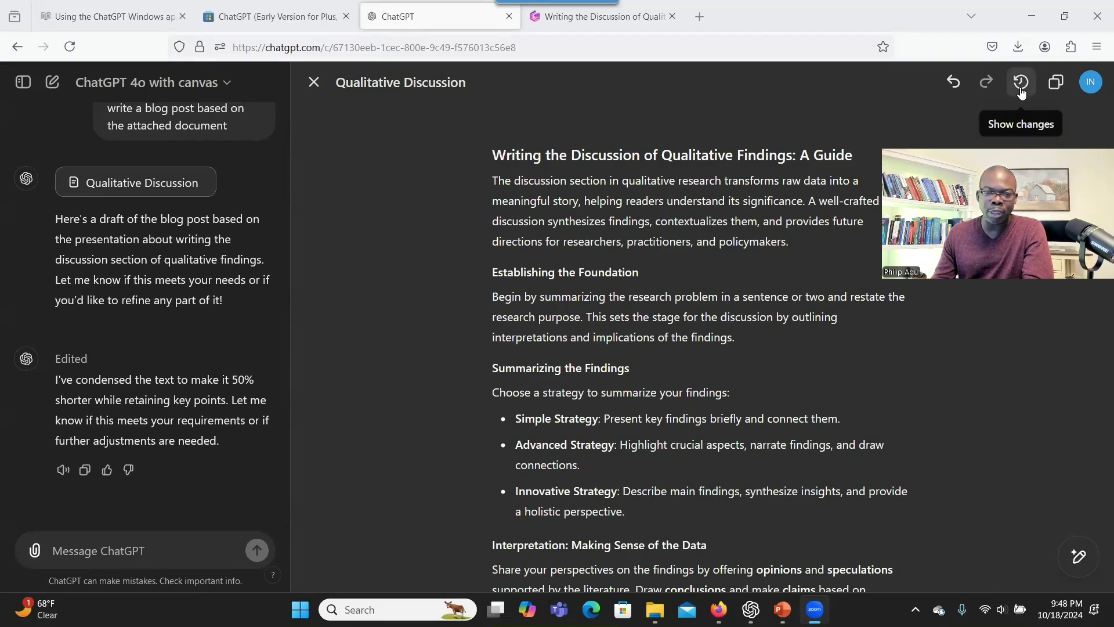
Step: Review the browser's Qualitative Discussion draft changes, then return to the desktop Discussion article
mouse_move(750, 607)
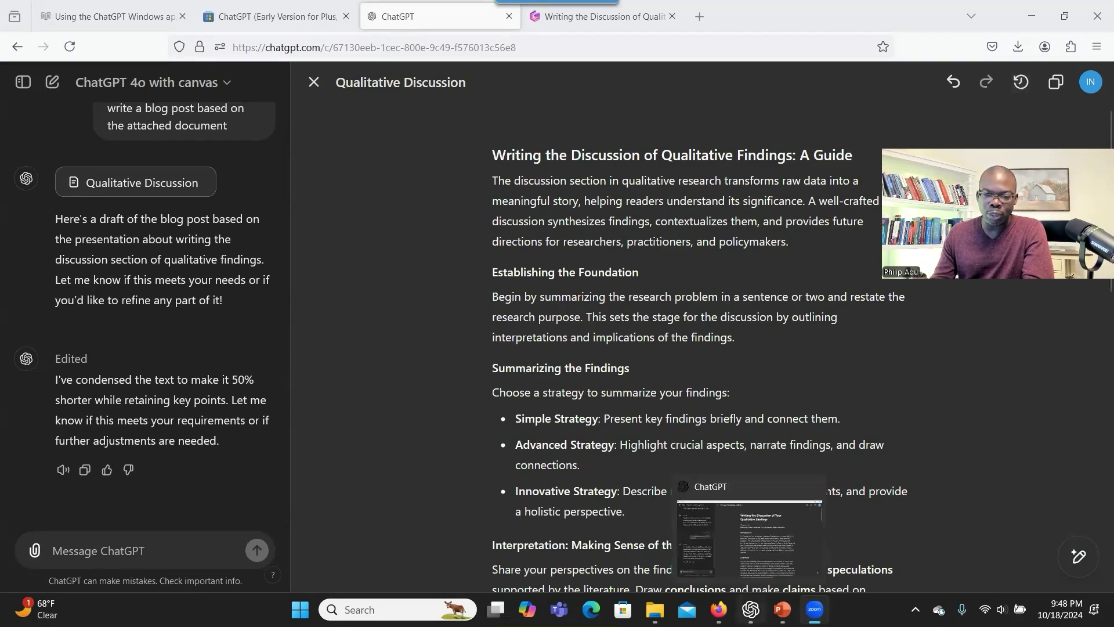
click(745, 568)
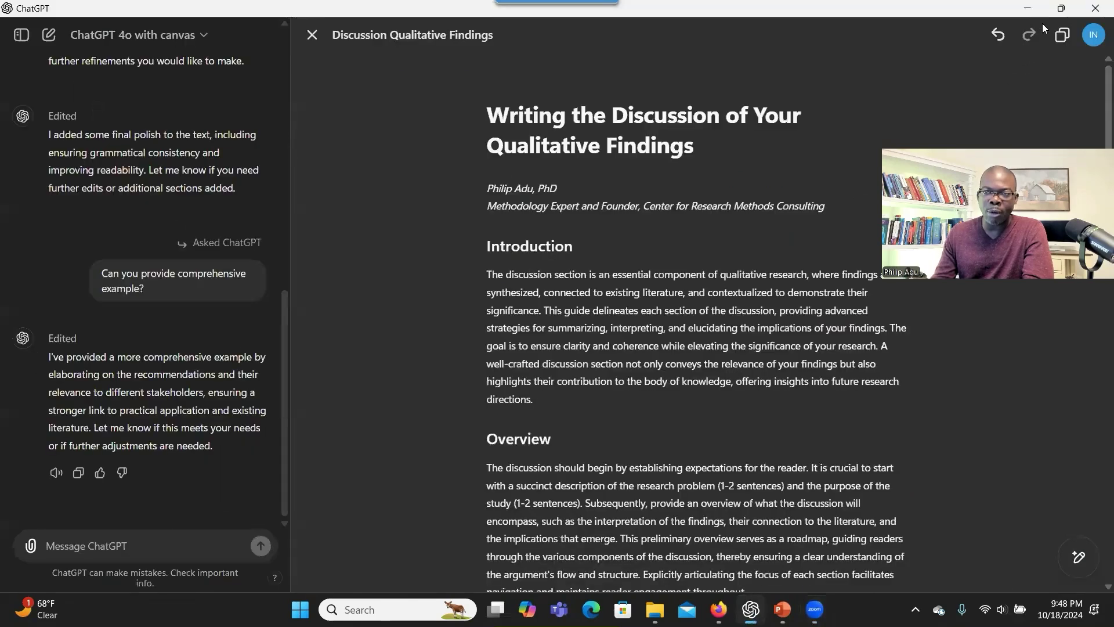
click(1027, 10)
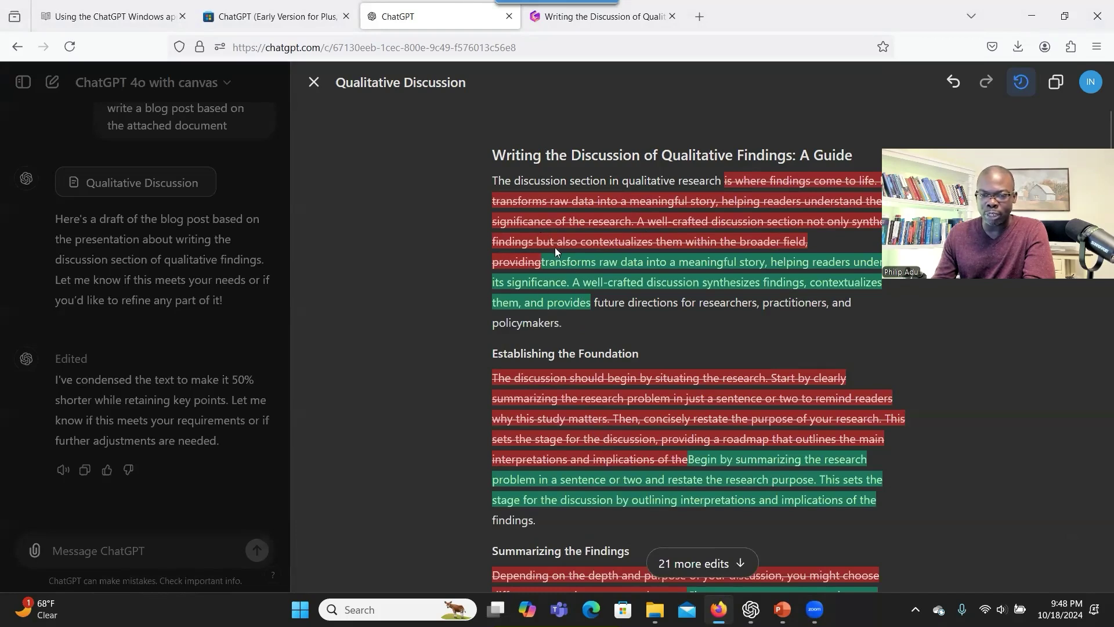
scroll(585, 417, down, 2)
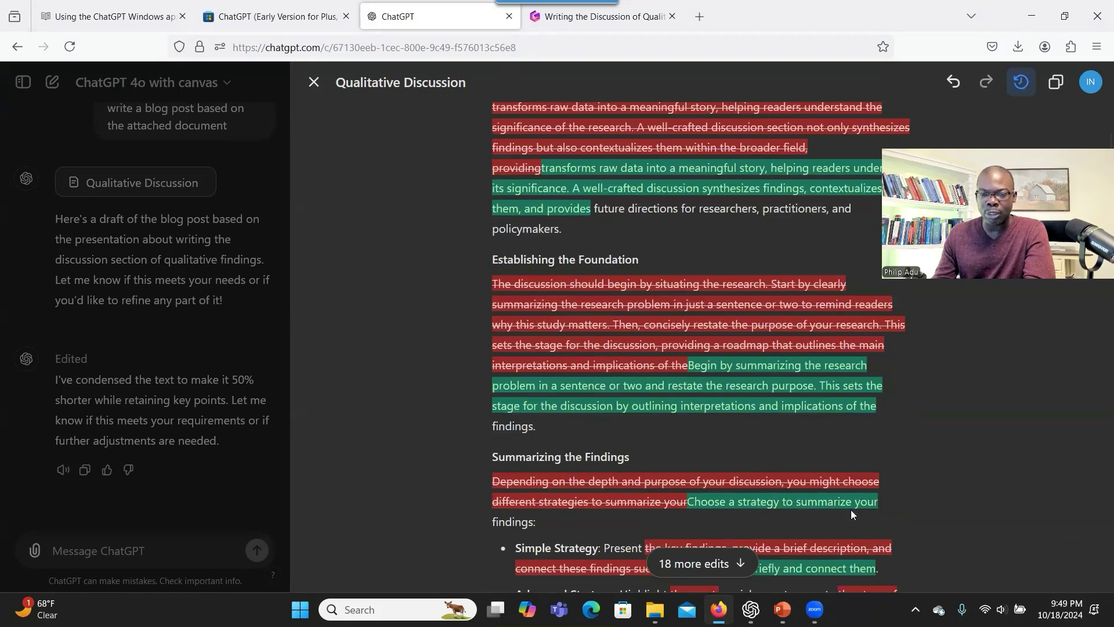
key(alt+Tab)
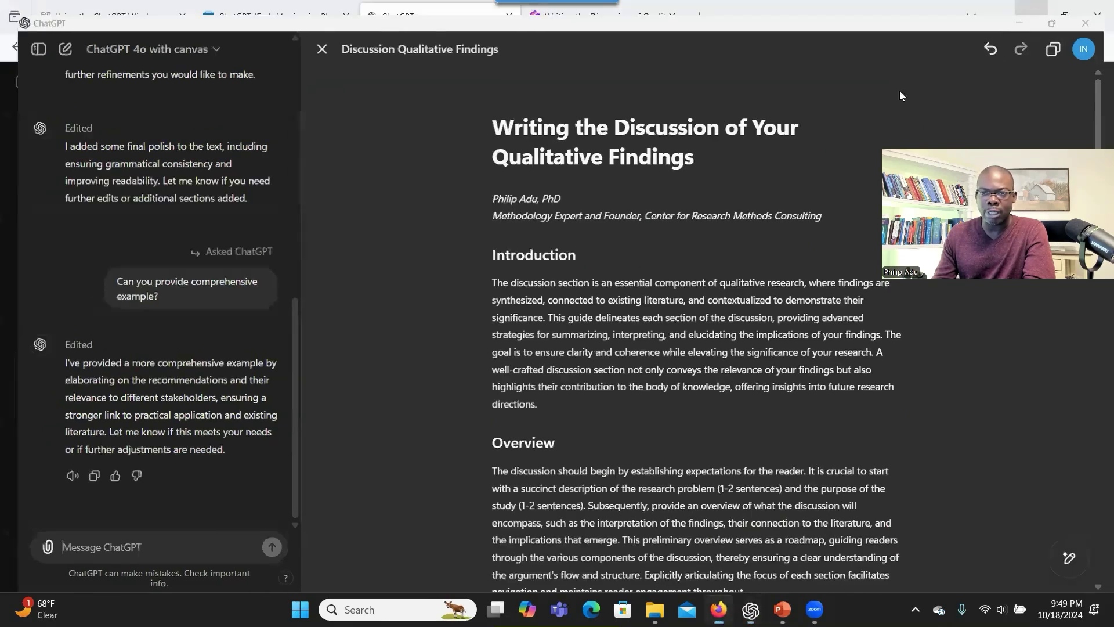
Step: Turn Show changes off so the article displays as clean text
click(1029, 12)
click(1017, 88)
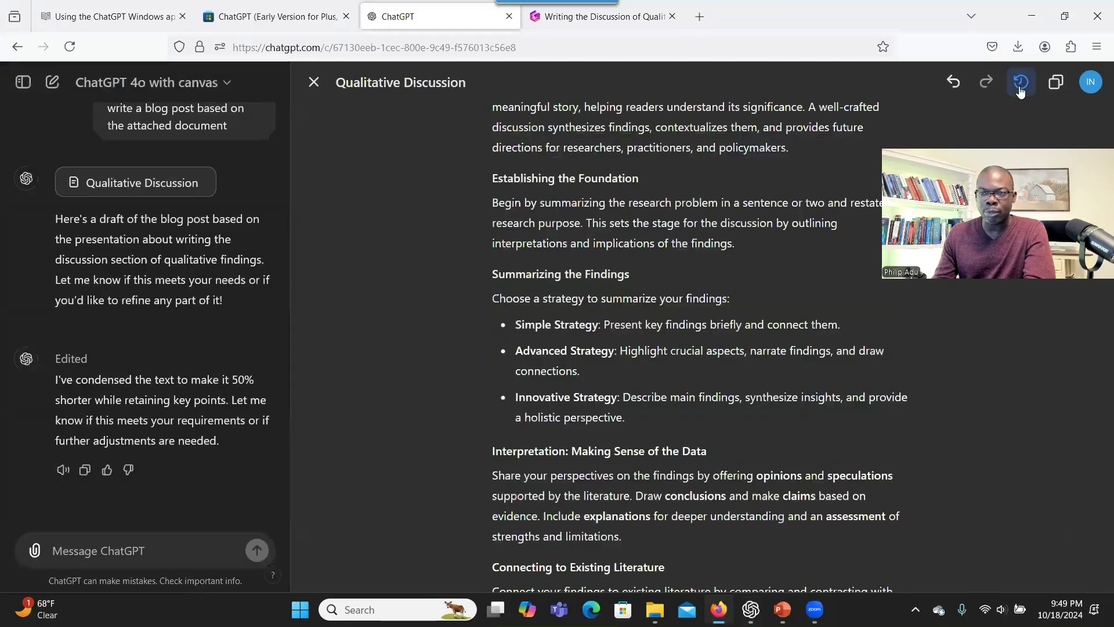
click(1017, 89)
click(1017, 89)
click(1017, 88)
click(1016, 88)
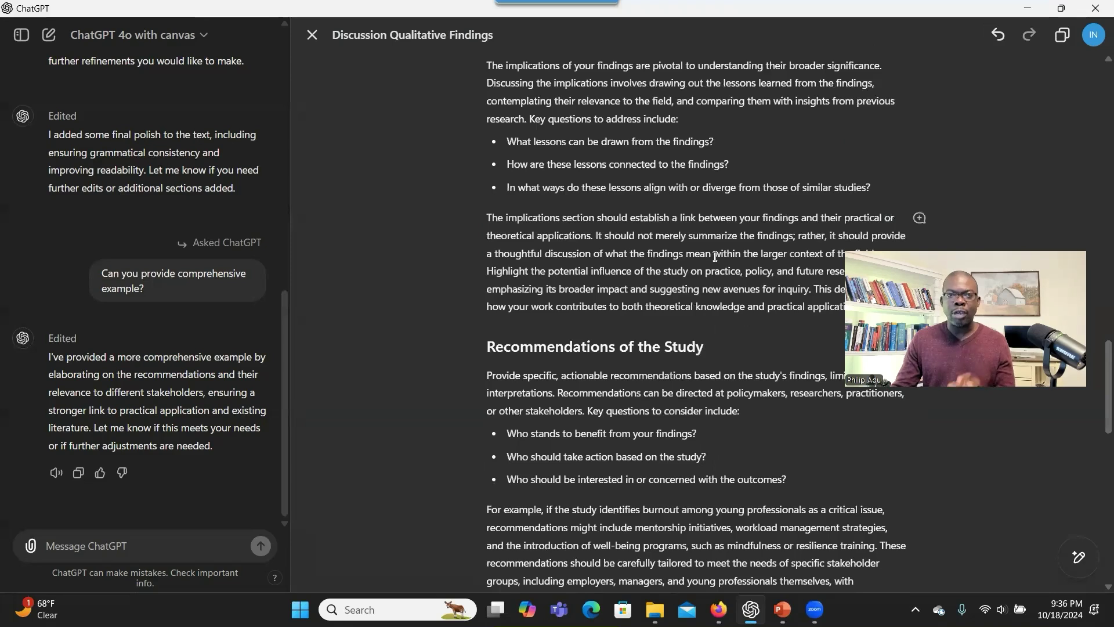
Step: Copy the entire Discussion Qualitative Findings article from the canvas
scroll(715, 259, down, 12)
scroll(699, 185, up, 1)
scroll(700, 184, up, 3)
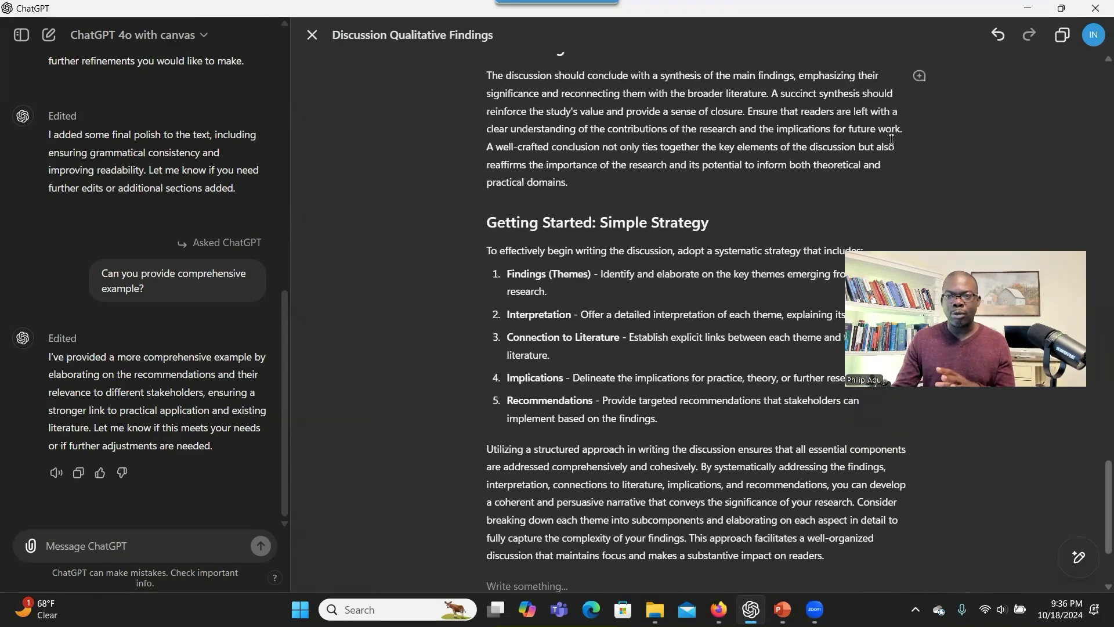
click(1062, 35)
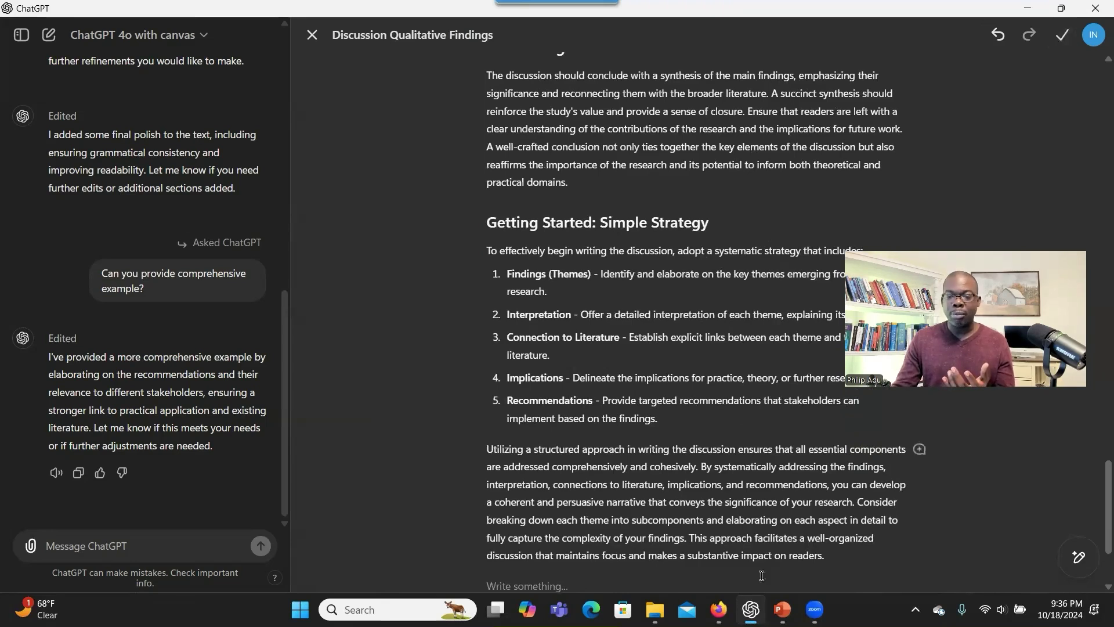
mouse_move(751, 609)
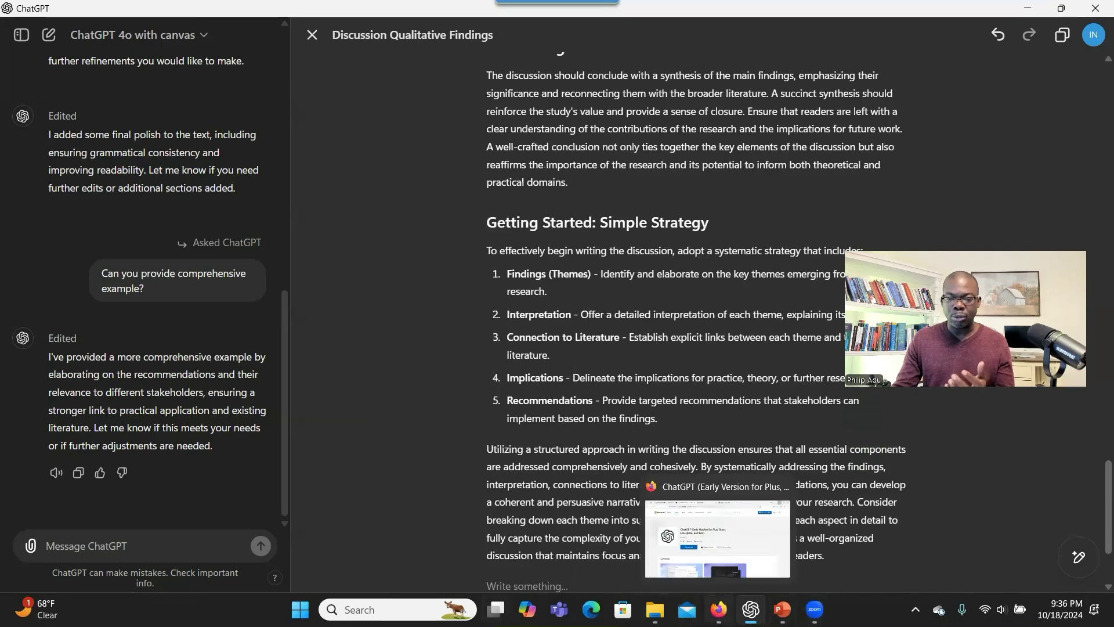
Step: In Gamma, start a Create new AI deck from Paste in text and paste the copied article
click(687, 543)
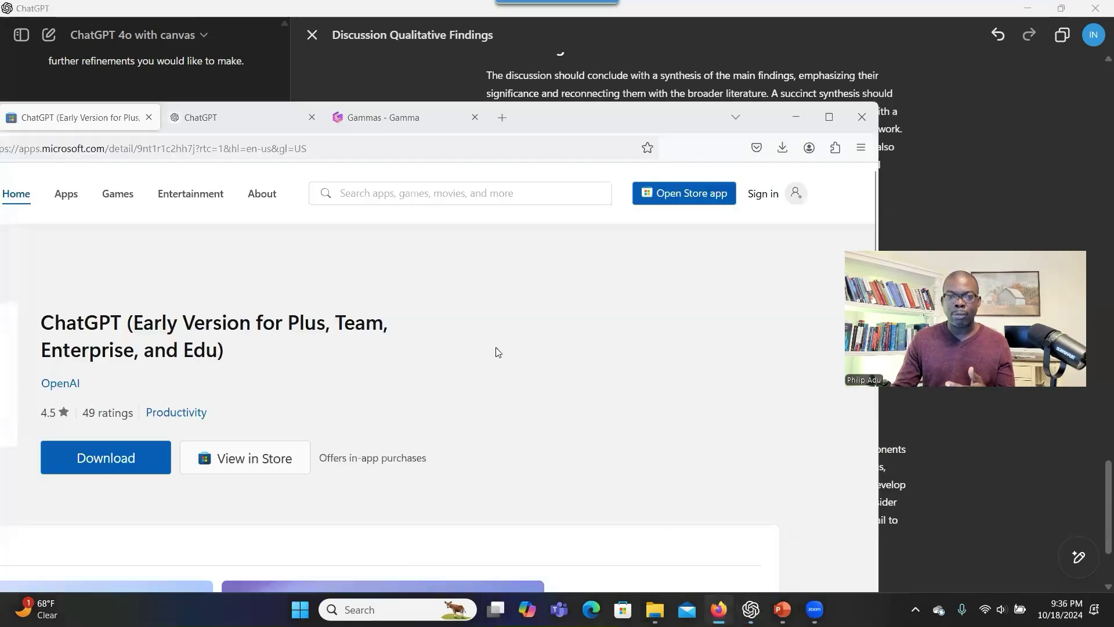
click(603, 16)
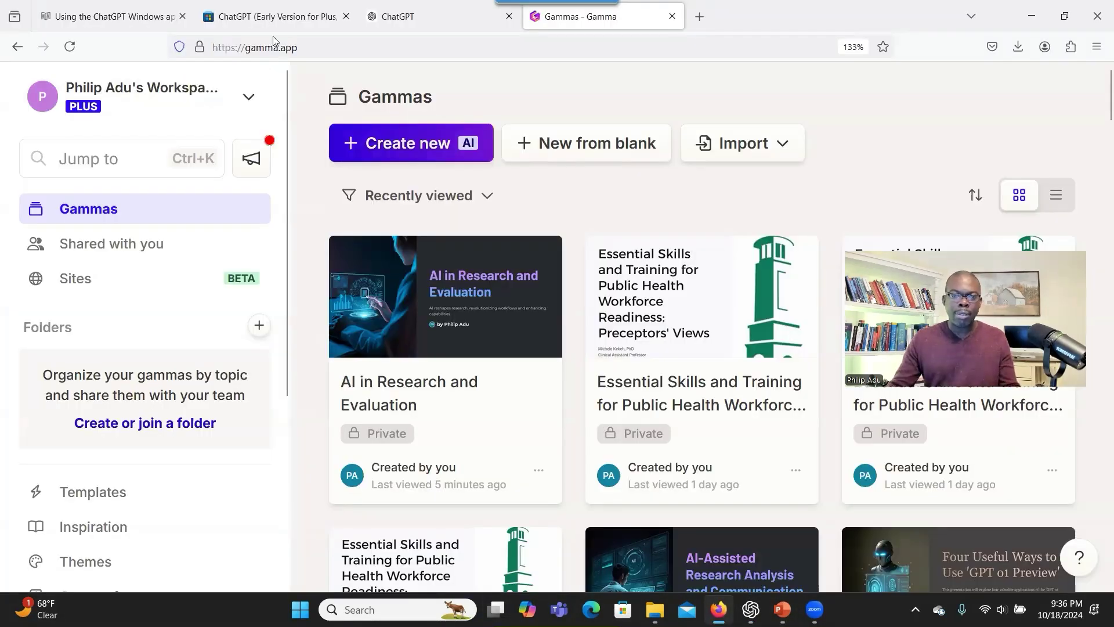
click(395, 145)
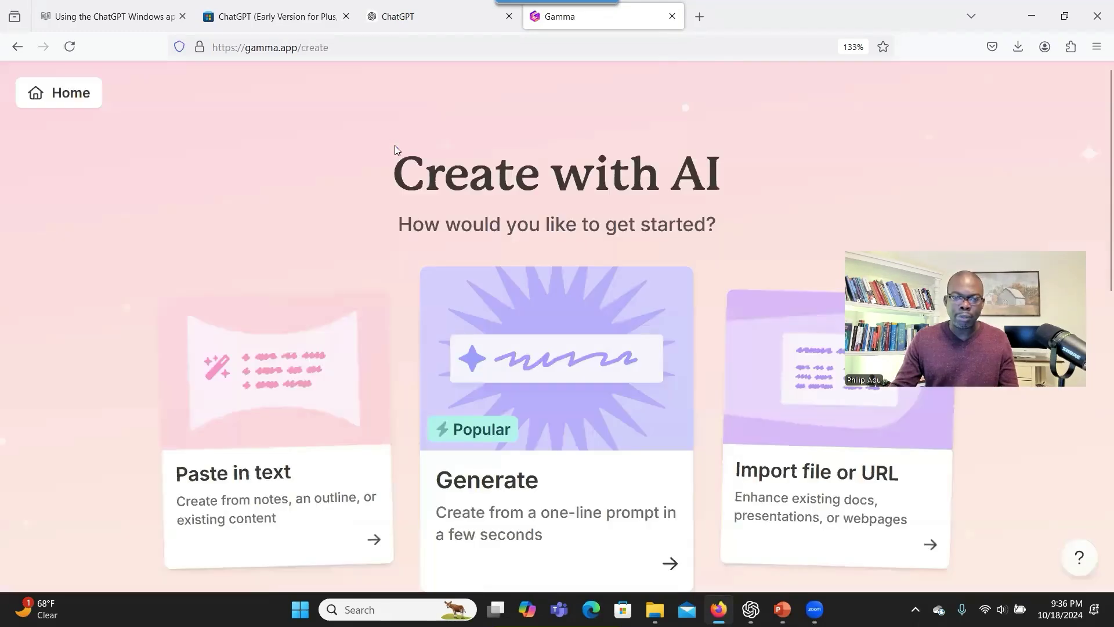
click(334, 370)
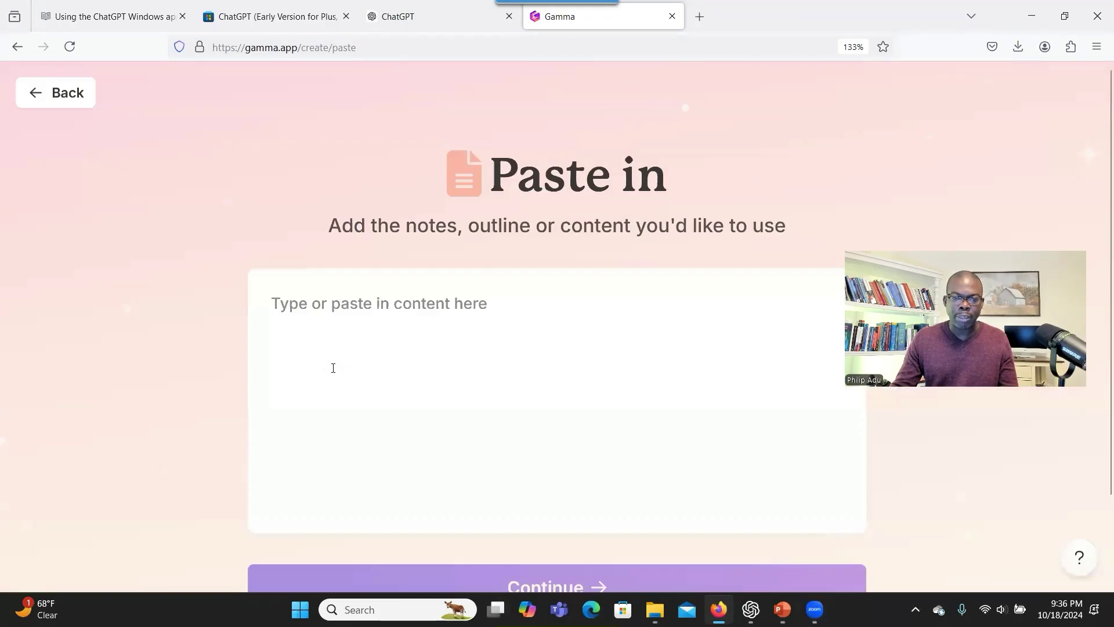
key(ctrl+v)
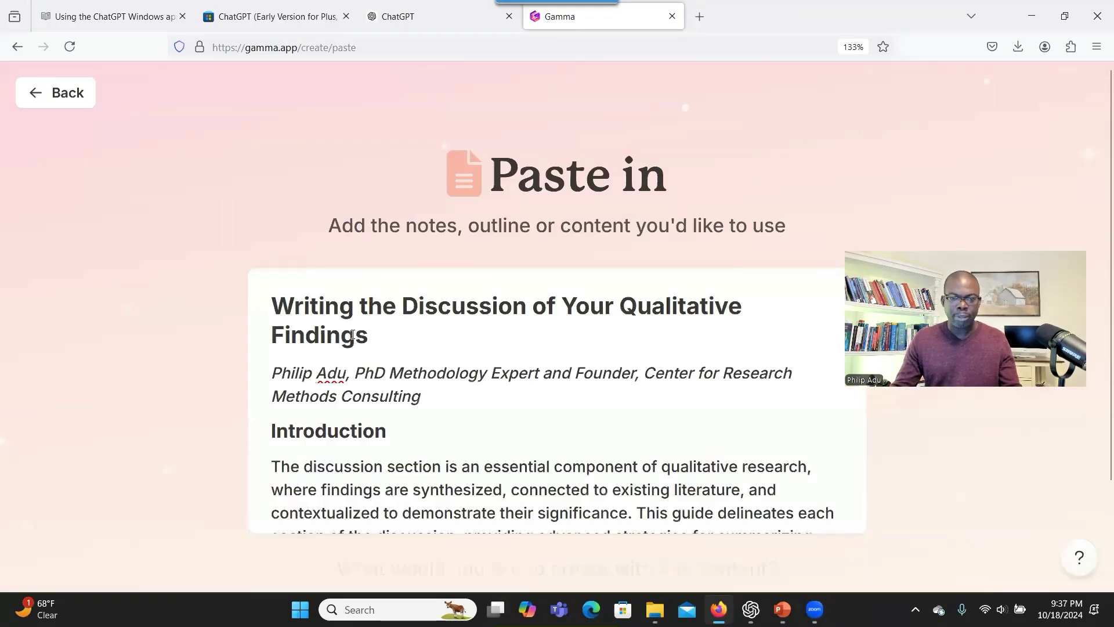
scroll(442, 362, down, 15)
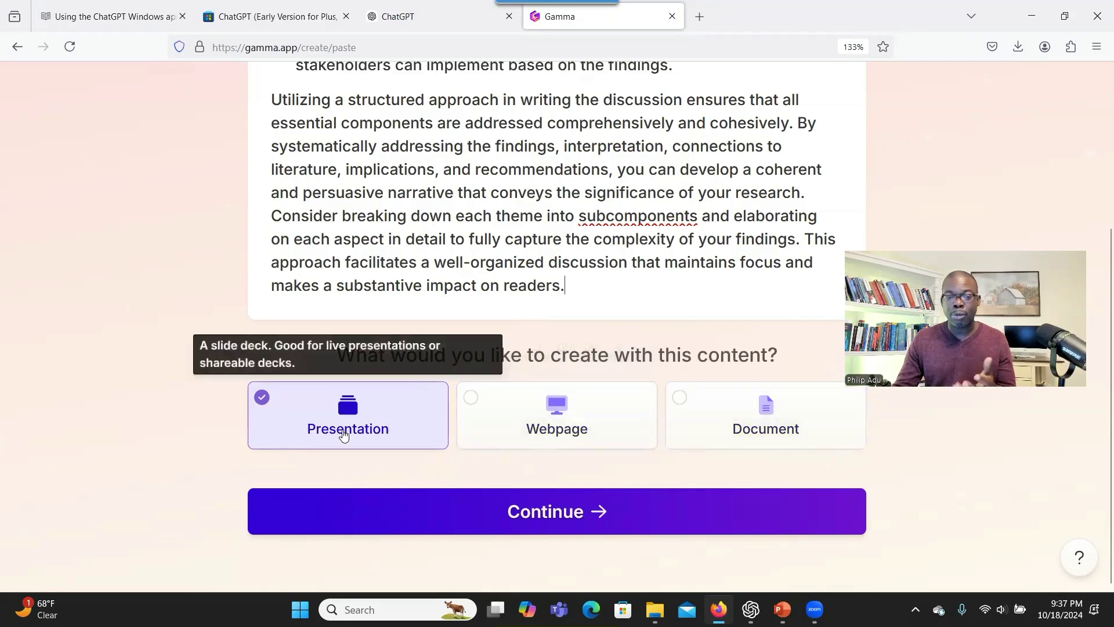
Step: Submit the pasted text, set Brief text per card and 15 cards, then continue to themes
click(375, 501)
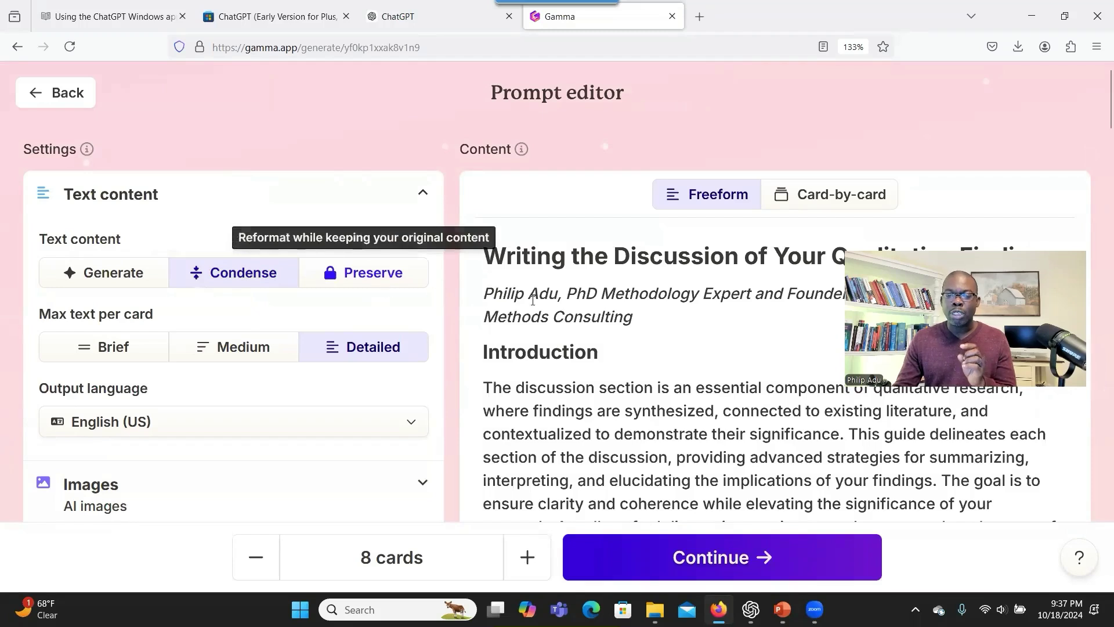
scroll(569, 395, down, 3)
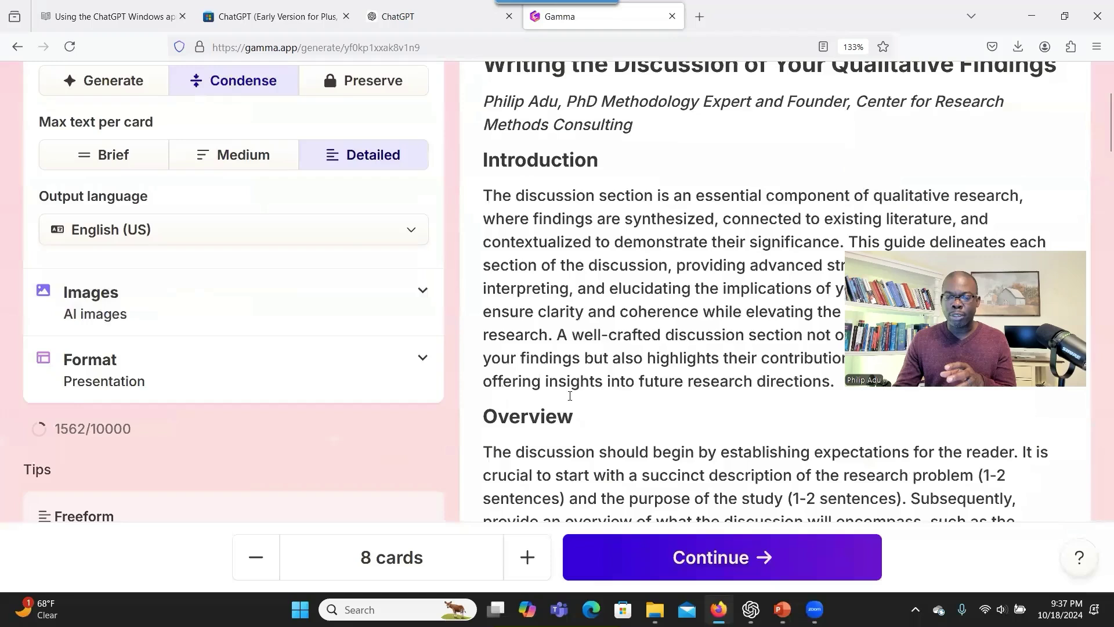
scroll(570, 396, down, 5)
scroll(570, 398, up, 8)
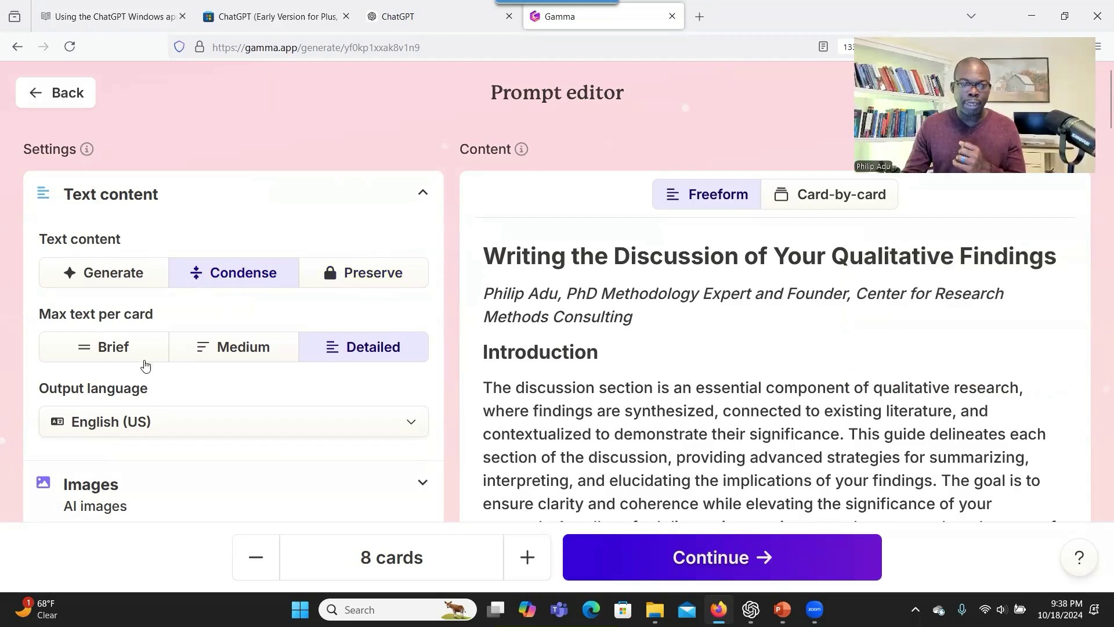
click(142, 355)
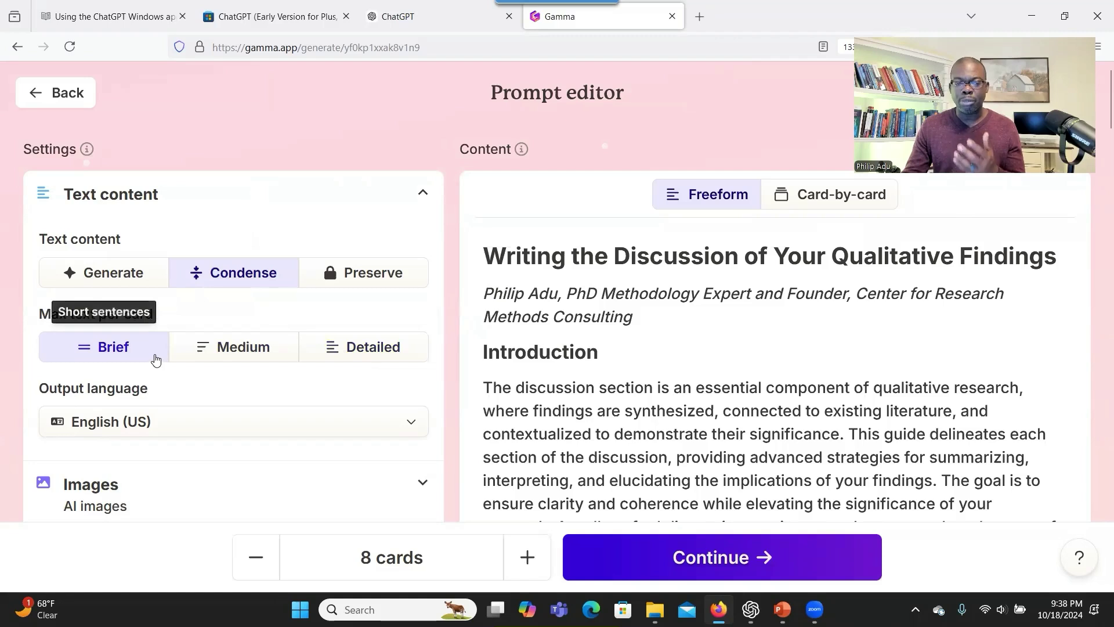
scroll(331, 437, down, 5)
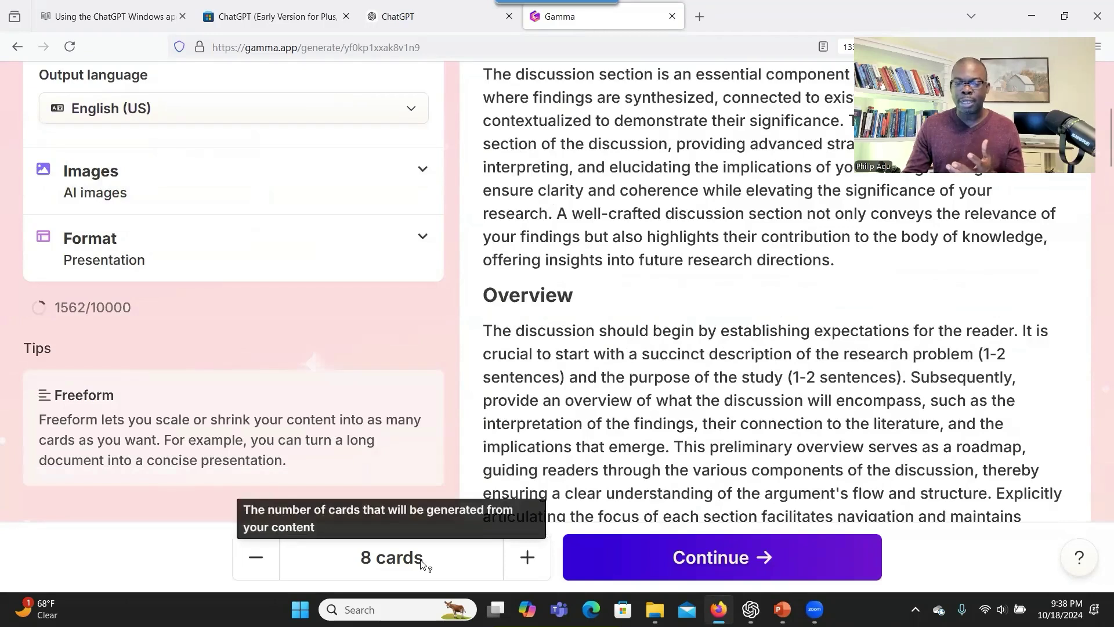
click(523, 560)
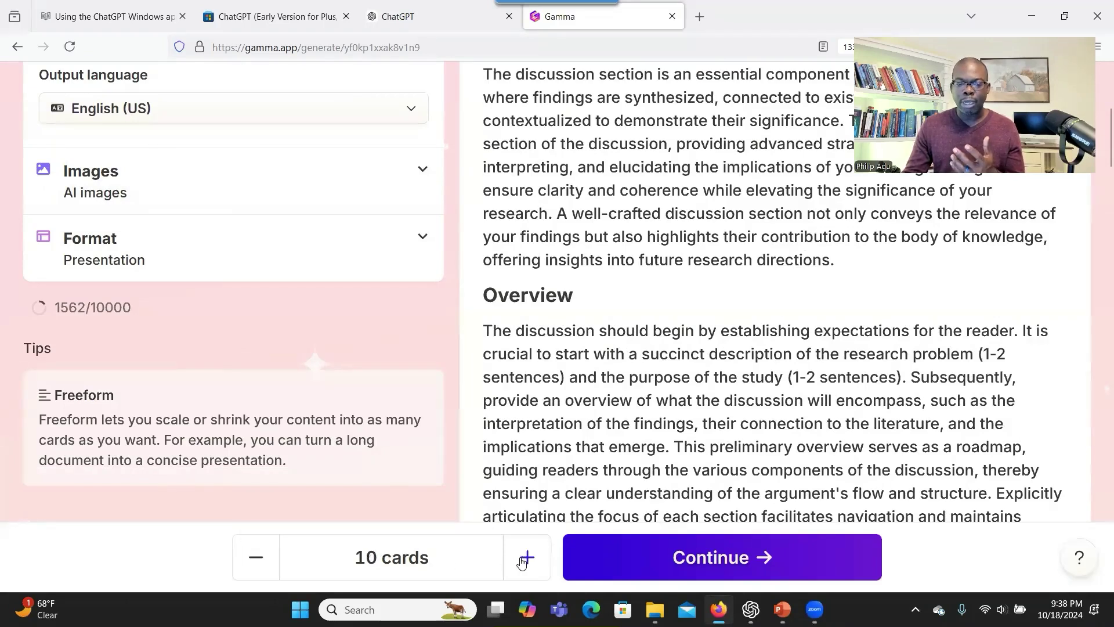
click(521, 557)
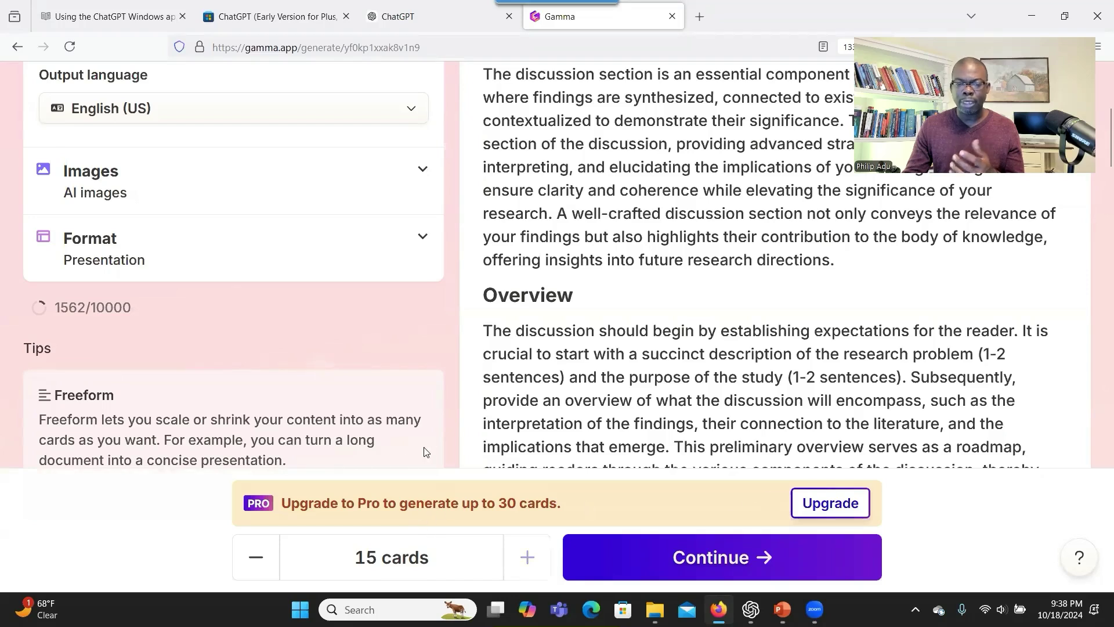
click(644, 566)
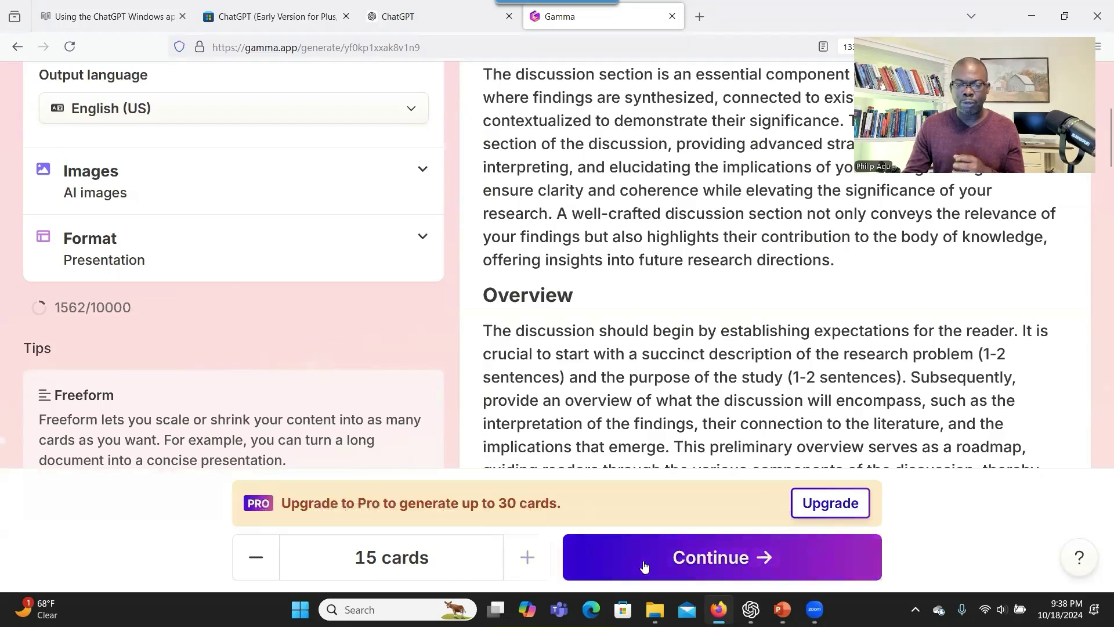
scroll(815, 347, up, 3)
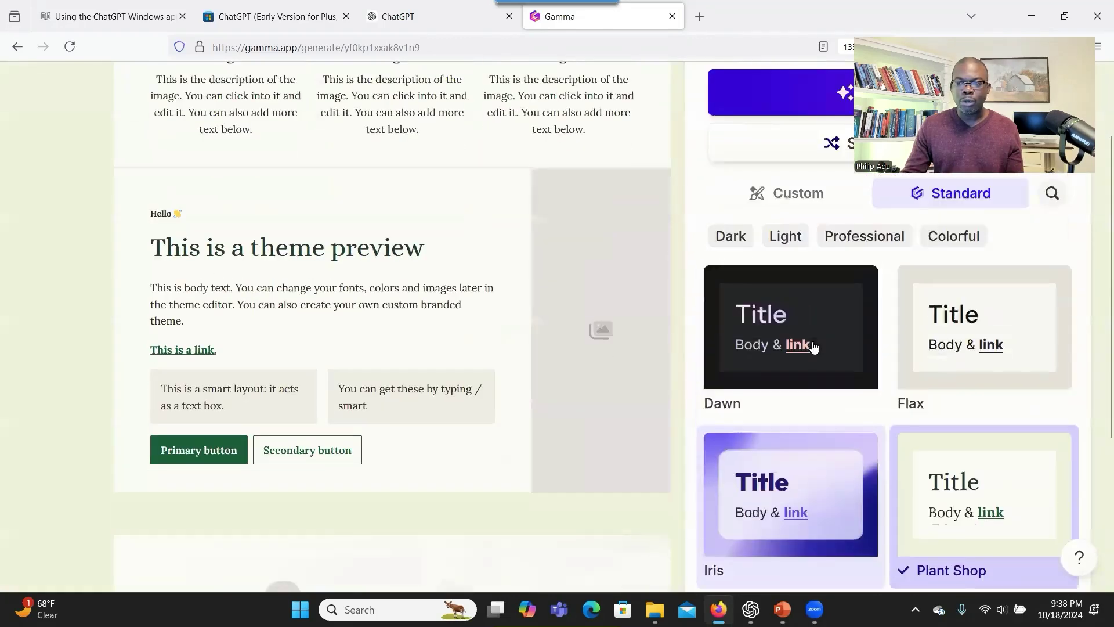
Step: Browse the Standard themes and apply Basic Dark to the deck
scroll(816, 348, down, 3)
scroll(915, 386, up, 4)
scroll(963, 403, up, 5)
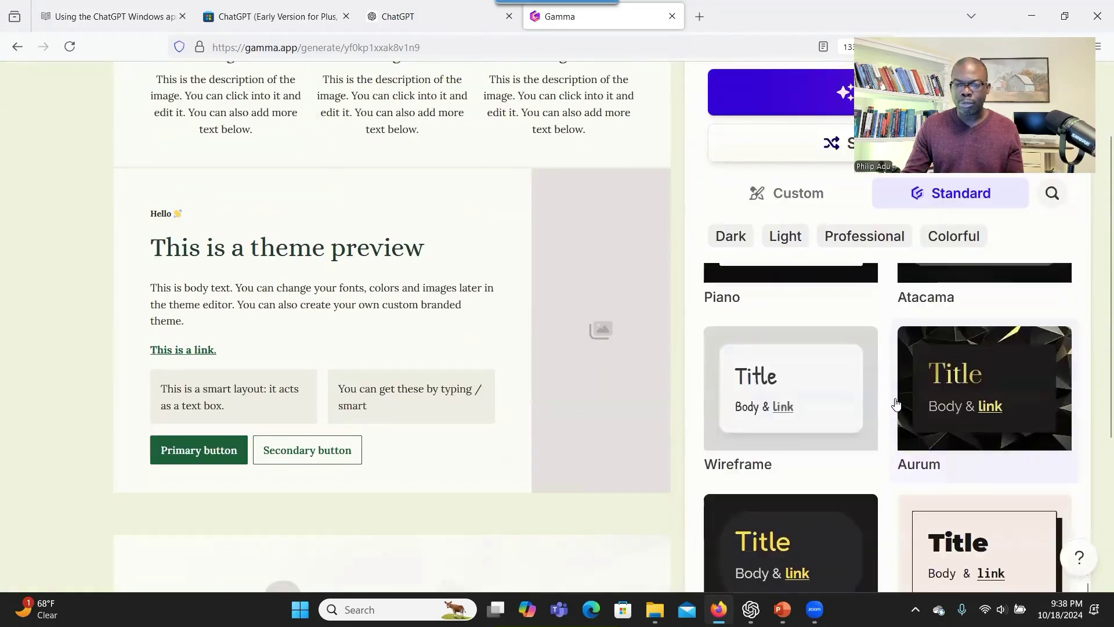
scroll(896, 441, down, 5)
scroll(897, 404, down, 5)
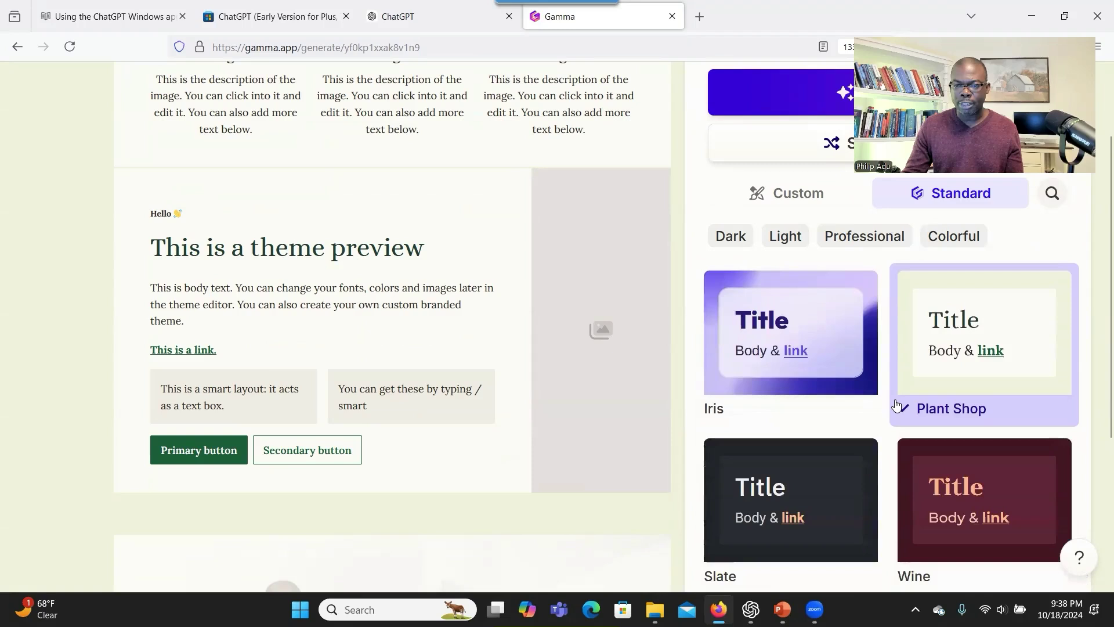
scroll(897, 408, down, 3)
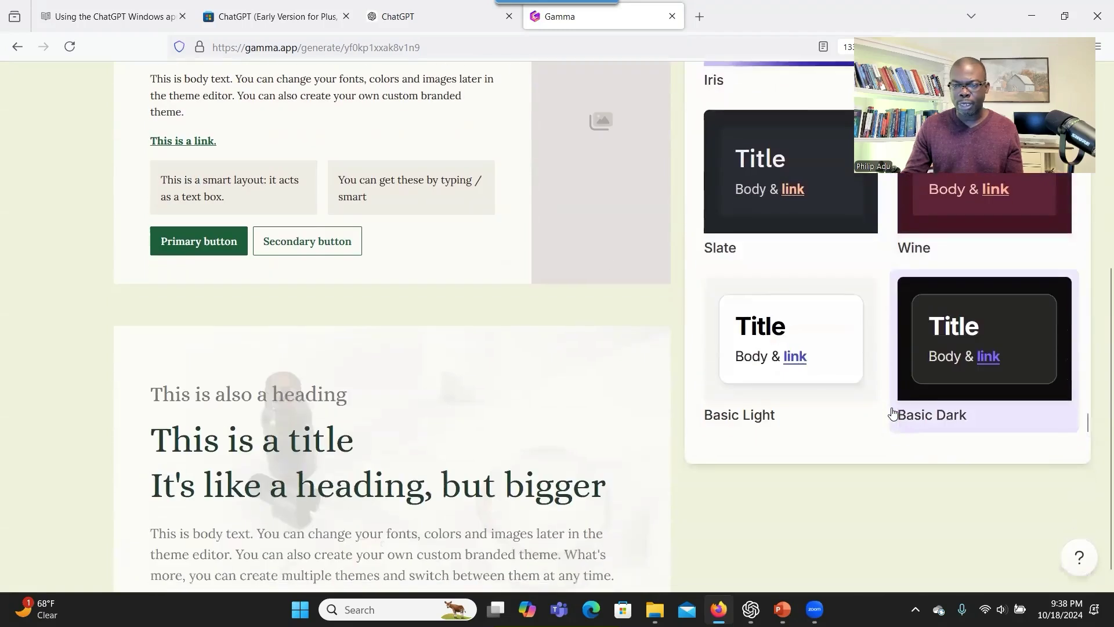
scroll(891, 412, up, 5)
scroll(891, 408, down, 5)
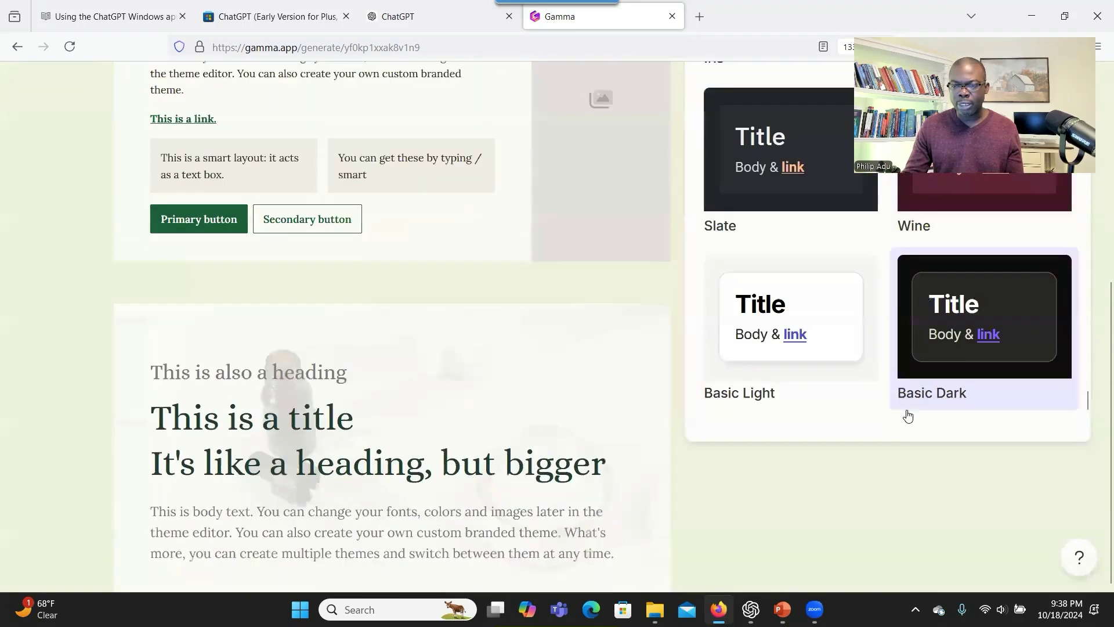
click(958, 354)
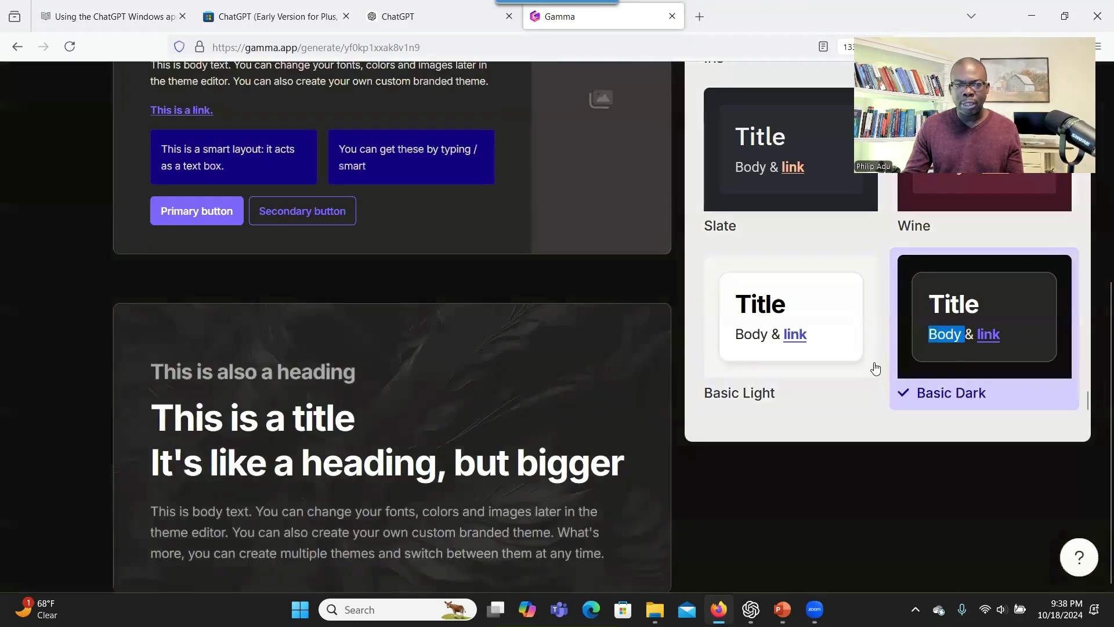
Step: Switch to the Soft Coal theme and check its preview
scroll(925, 372, up, 3)
scroll(924, 373, up, 3)
scroll(925, 373, down, 5)
scroll(924, 373, up, 5)
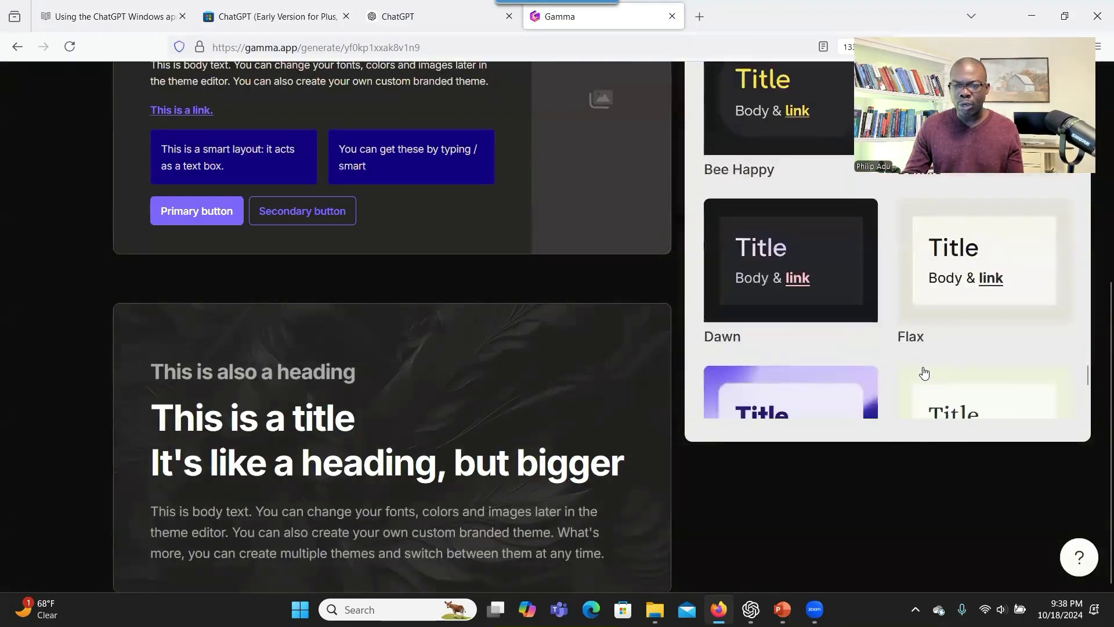
scroll(925, 372, up, 3)
scroll(925, 373, up, 3)
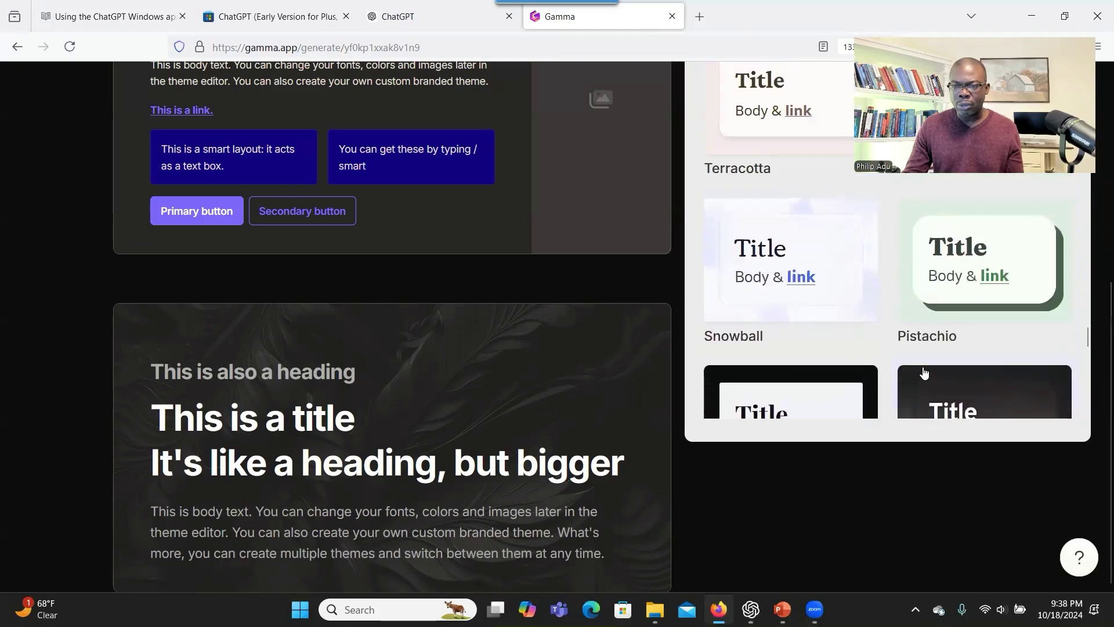
scroll(923, 365, up, 3)
scroll(924, 364, up, 10)
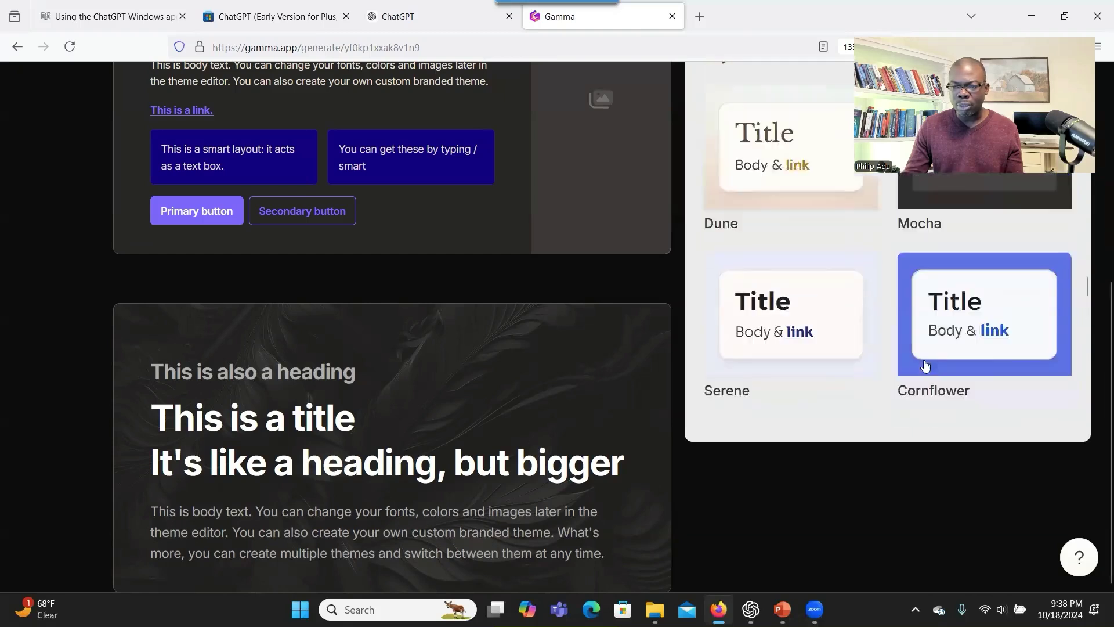
scroll(925, 364, up, 4)
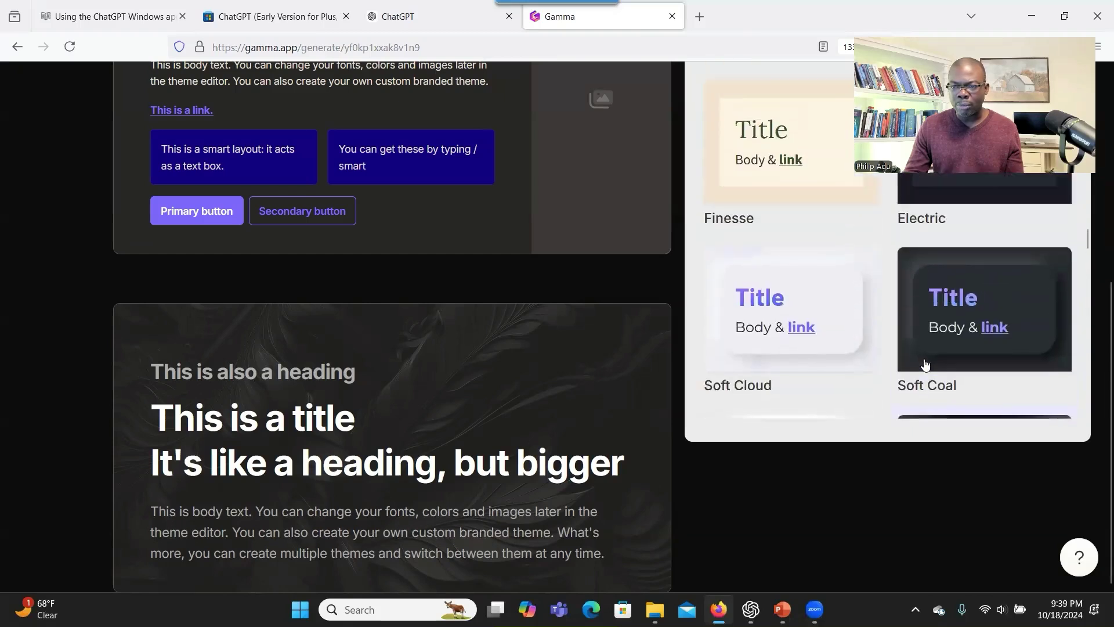
scroll(925, 364, down, 2)
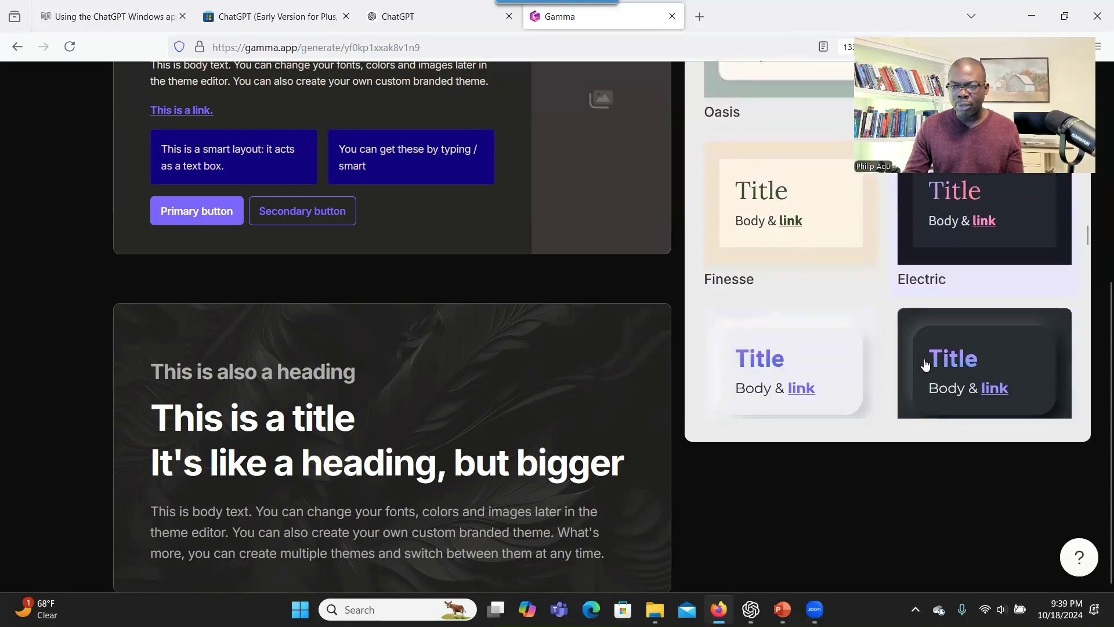
click(996, 357)
scroll(994, 361, down, 3)
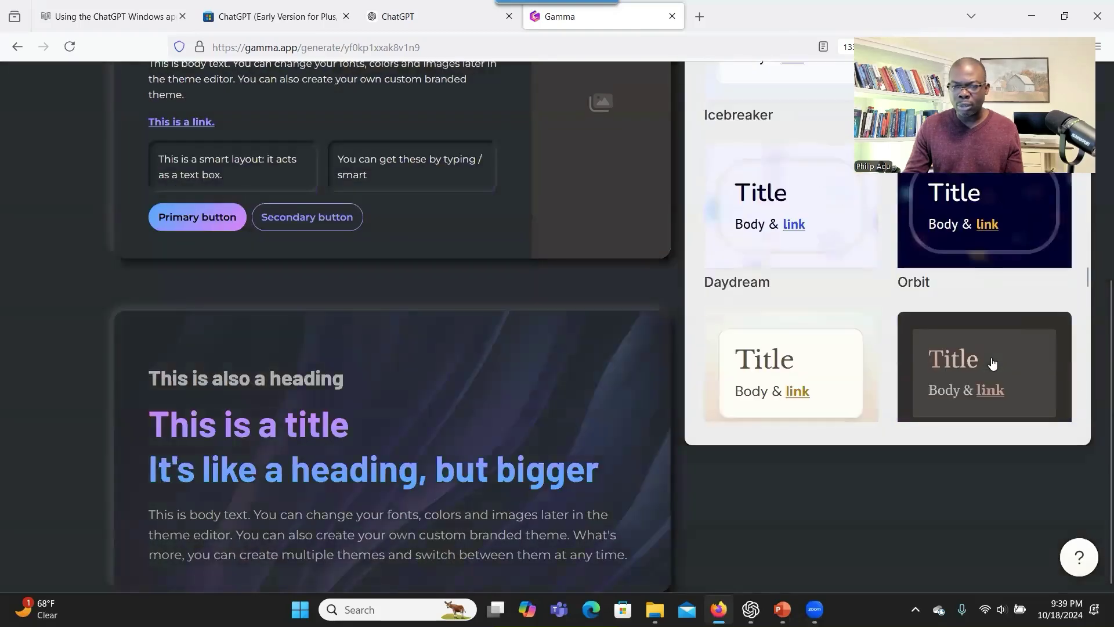
scroll(345, 297, up, 5)
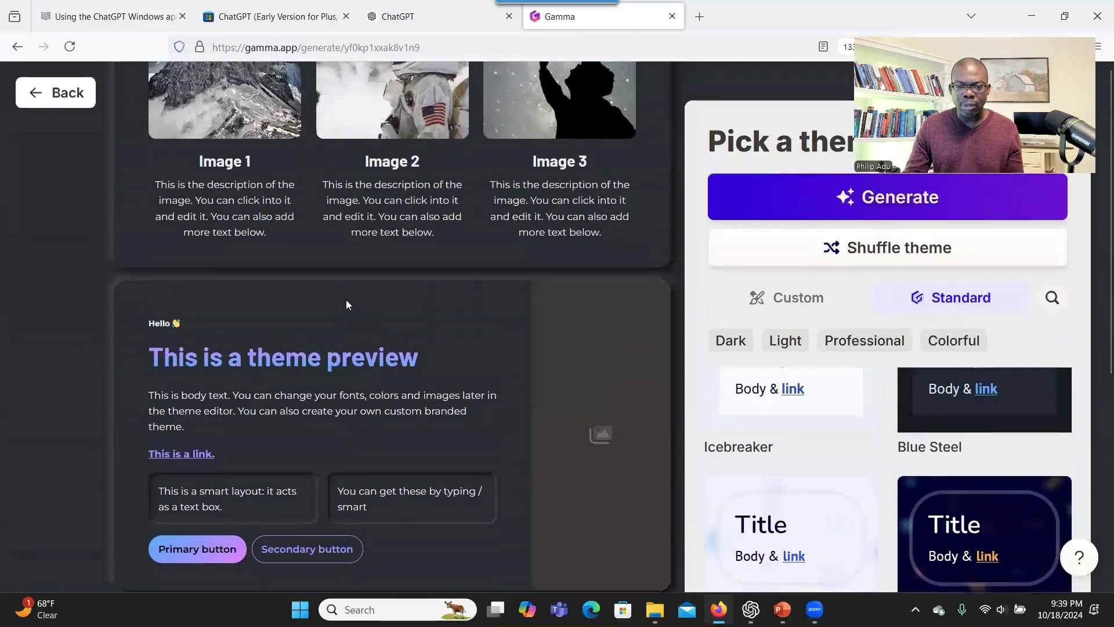
scroll(347, 300, down, 5)
scroll(348, 306, up, 5)
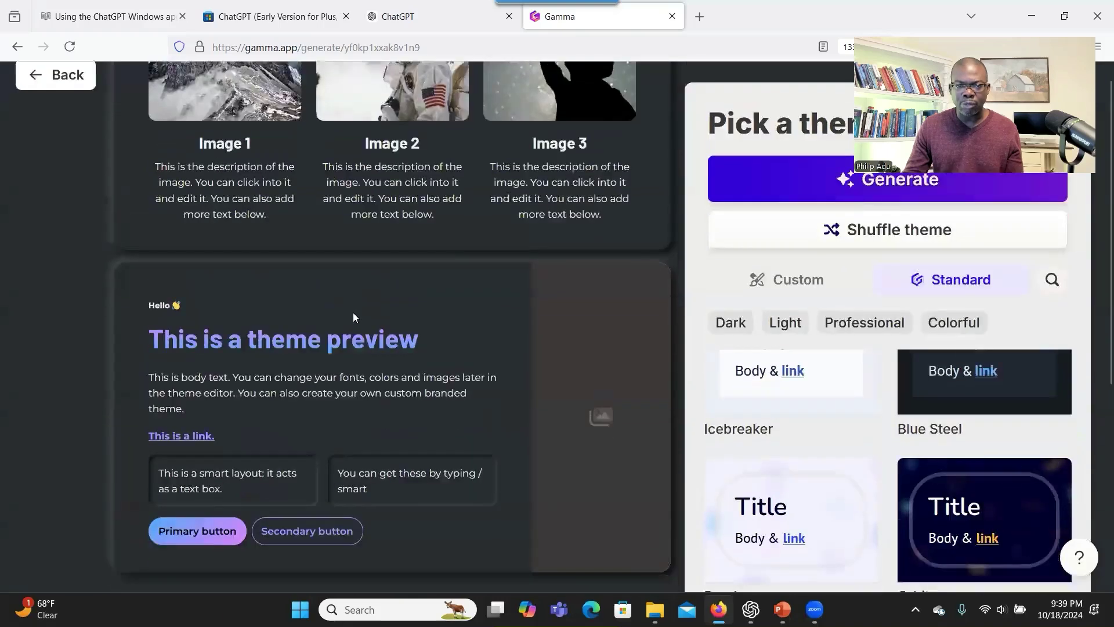
scroll(353, 313, down, 5)
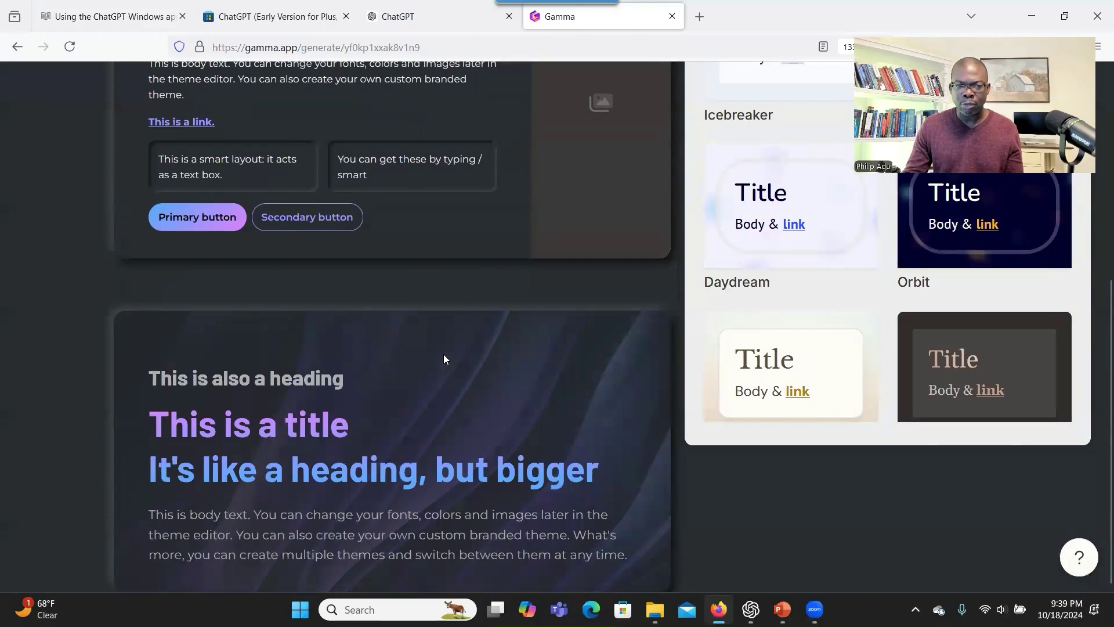
scroll(444, 360, up, 5)
Step: Generate the deck with the chosen theme and open the author block's display settings
click(832, 193)
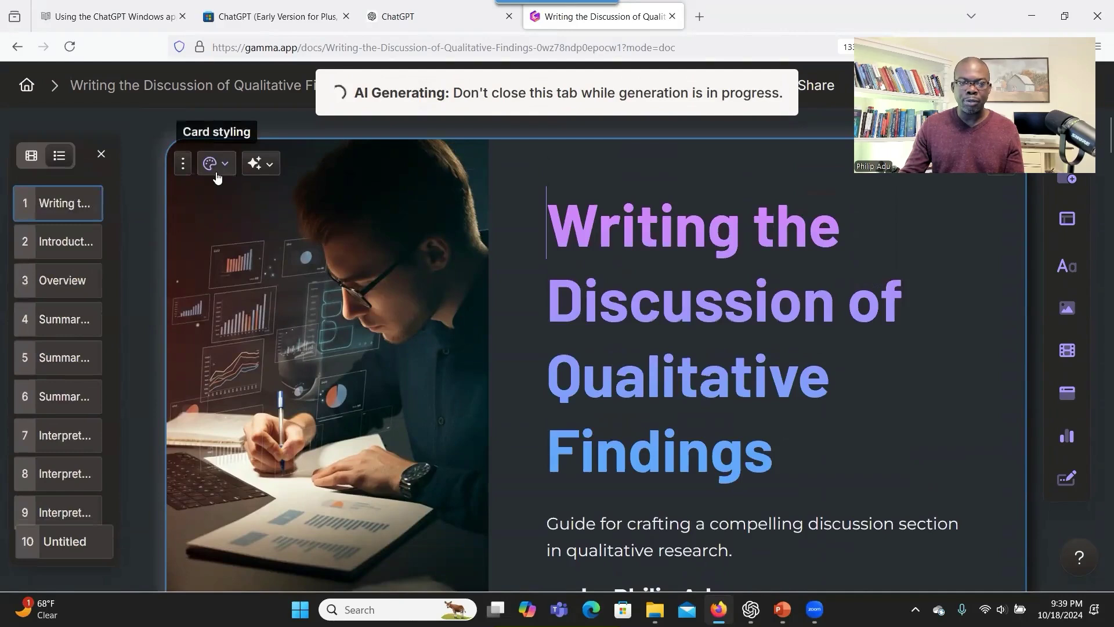
scroll(570, 349, down, 5)
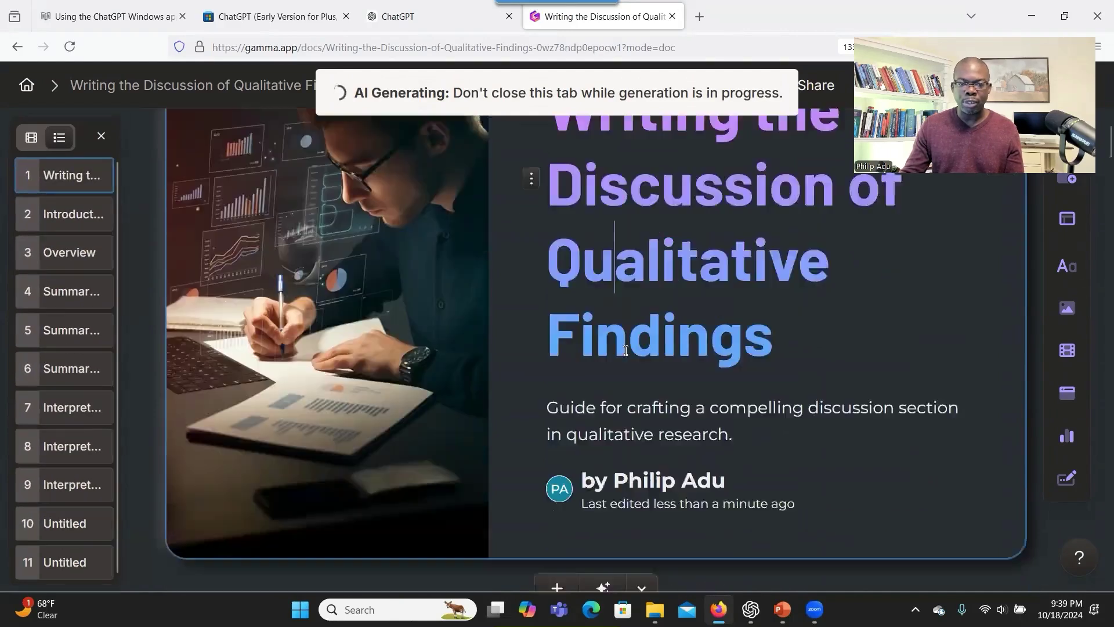
click(591, 286)
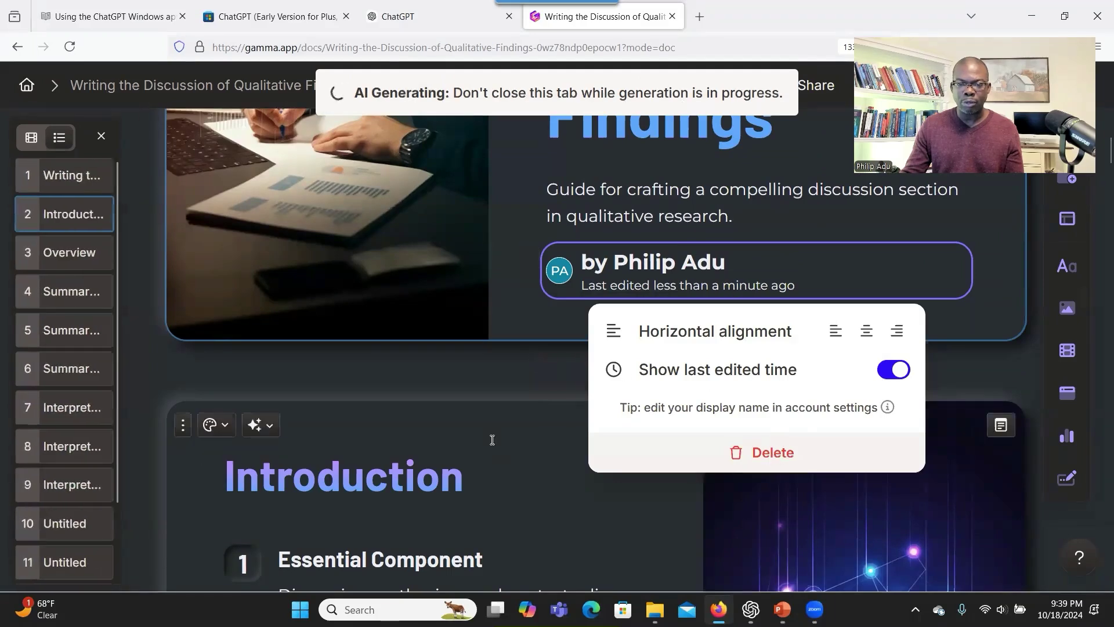
Step: Scroll through the generated cards down to Recommendations and the Getting Started card
scroll(492, 440, down, 10)
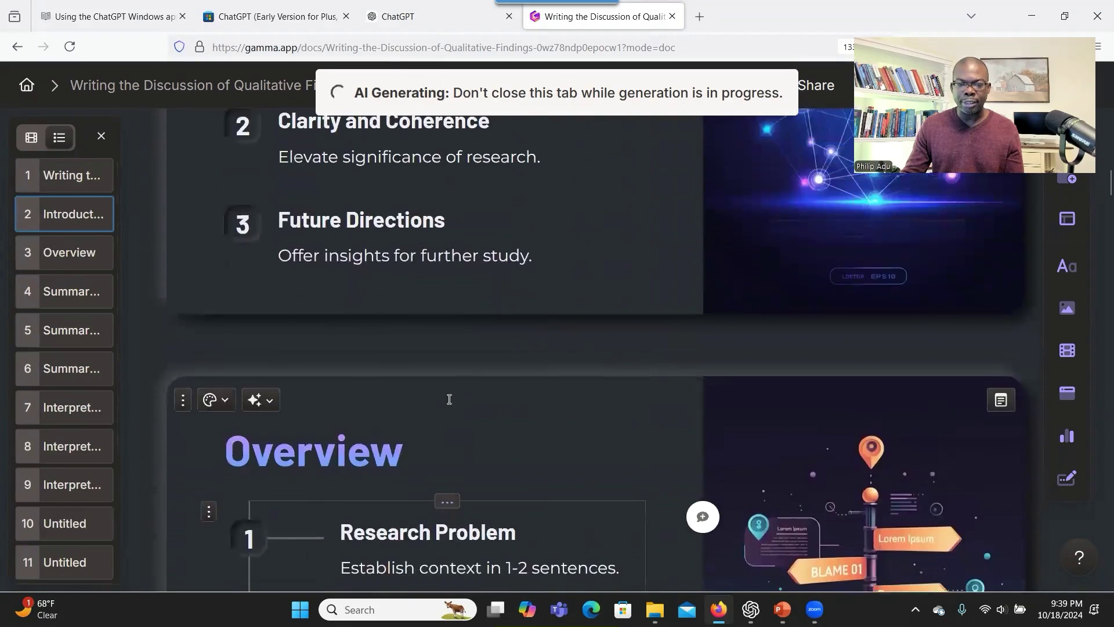
scroll(450, 399, down, 8)
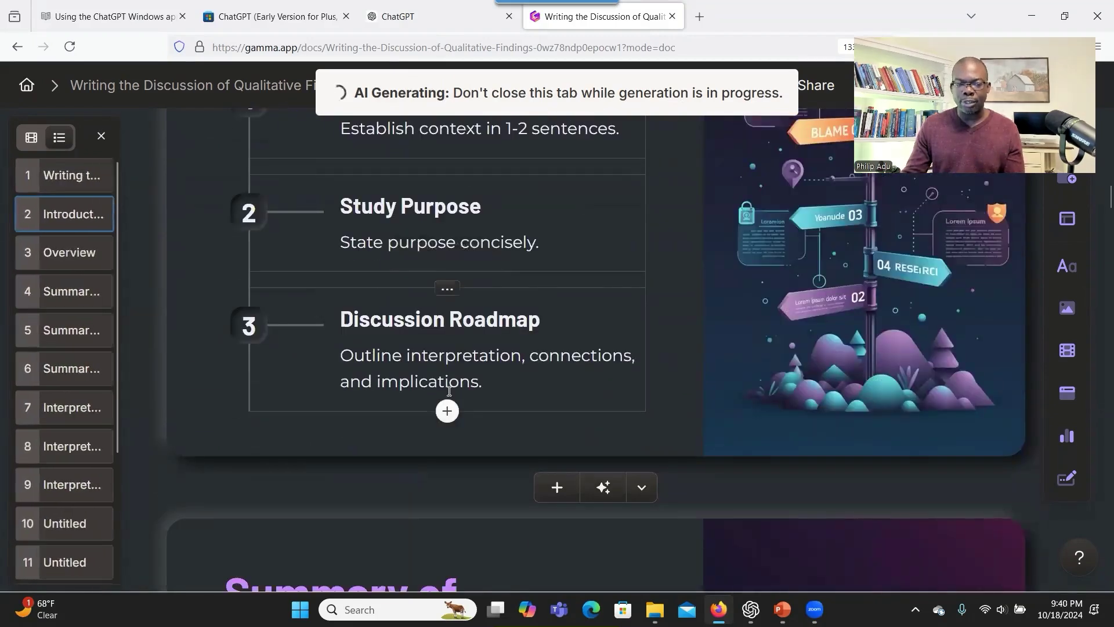
scroll(450, 392, down, 12)
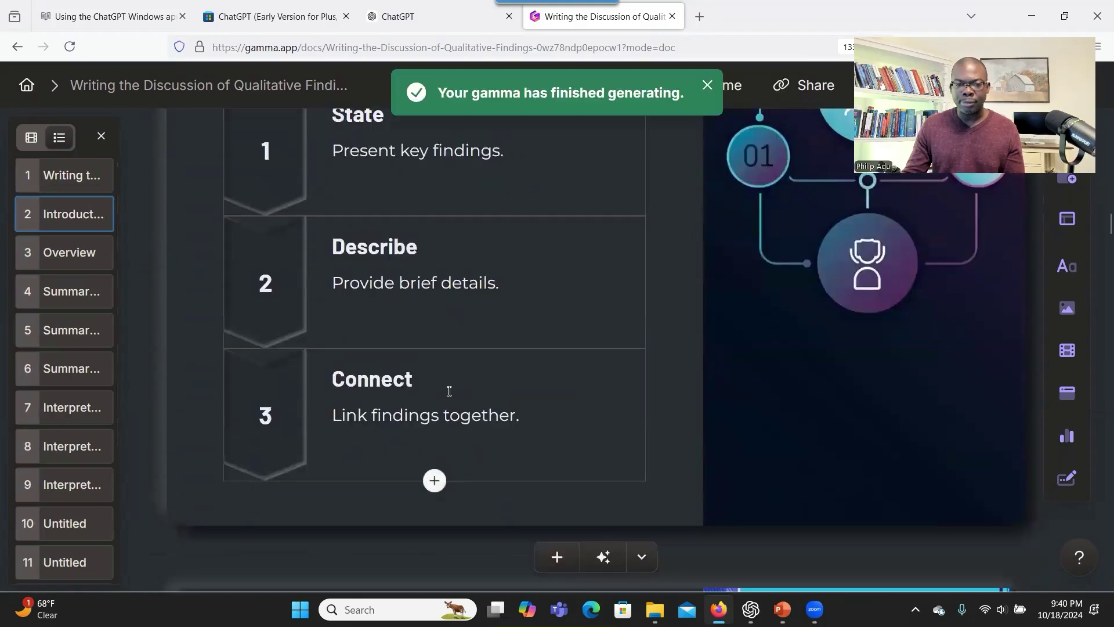
scroll(449, 391, down, 15)
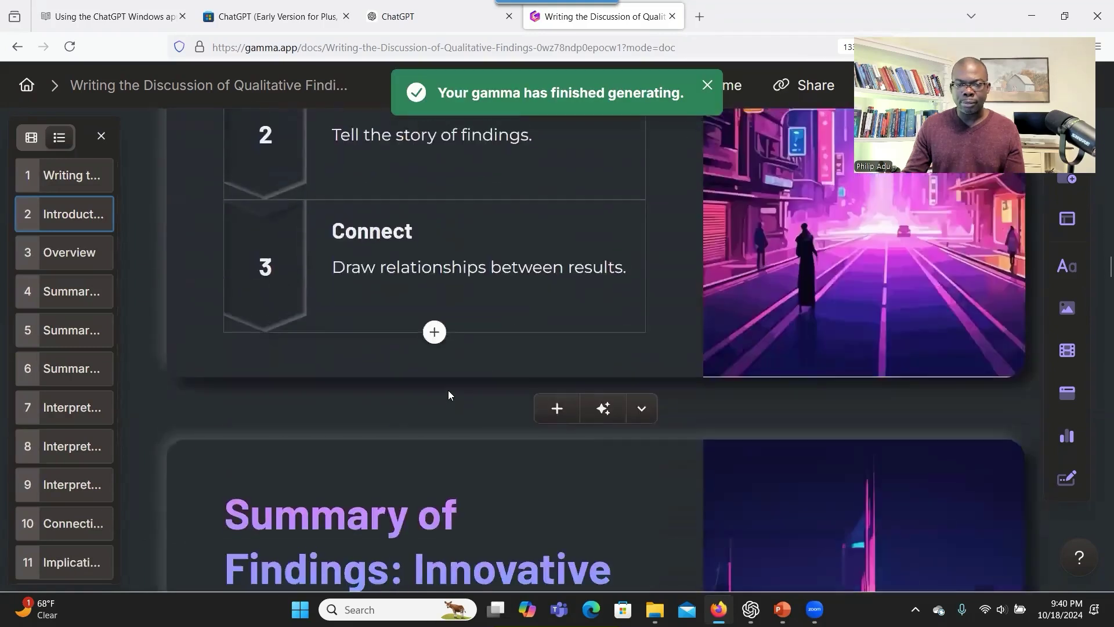
scroll(448, 395, down, 15)
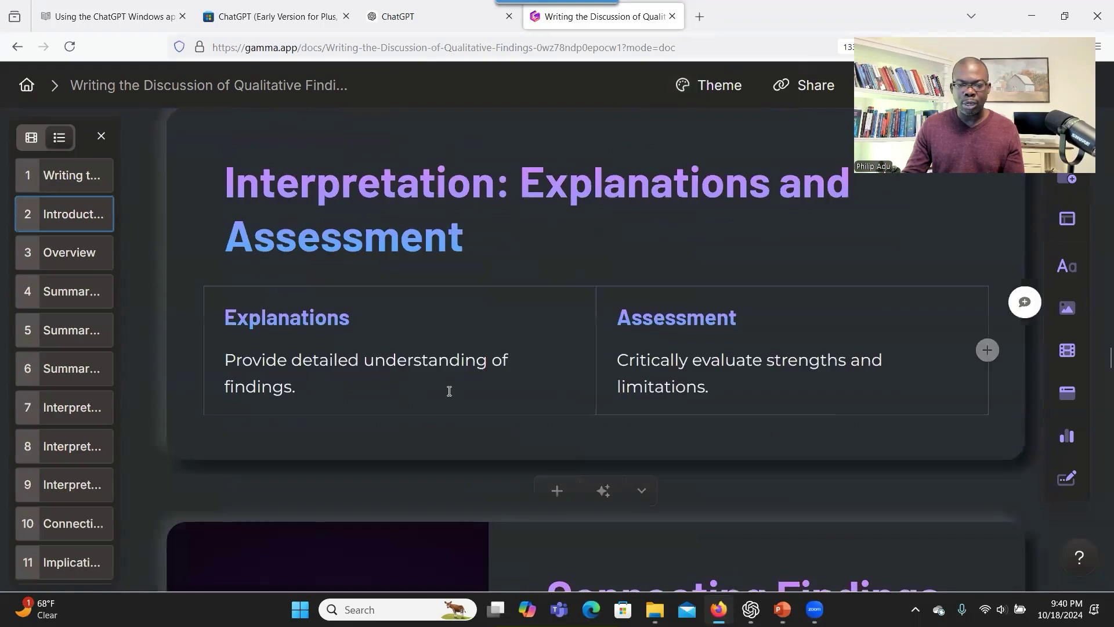
scroll(449, 391, down, 15)
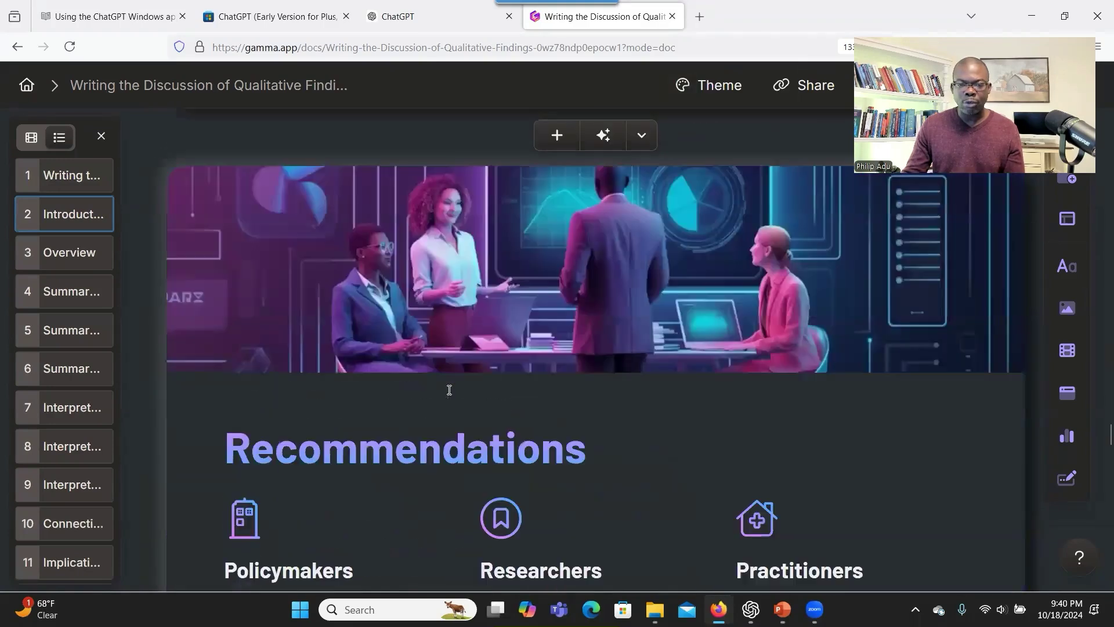
scroll(450, 390, down, 15)
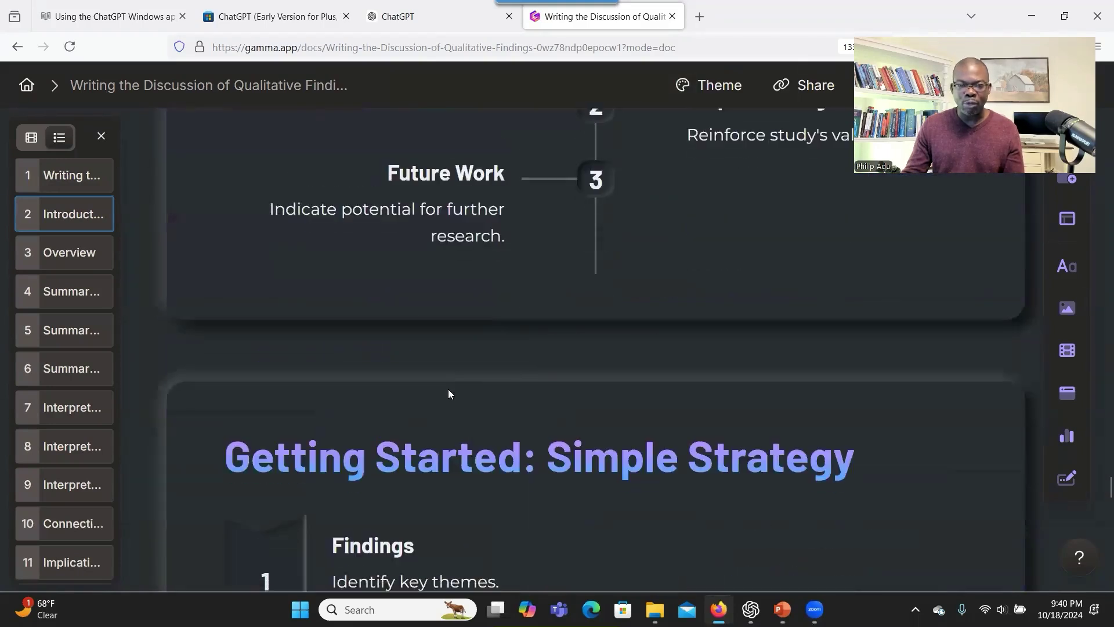
scroll(448, 393, down, 15)
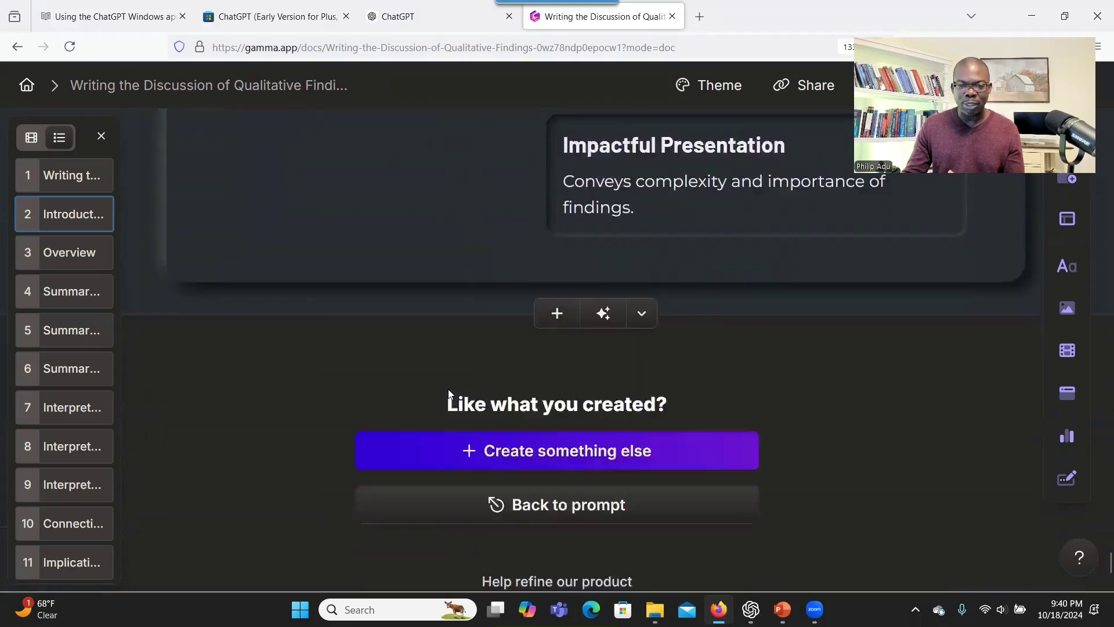
scroll(449, 386, up, 20)
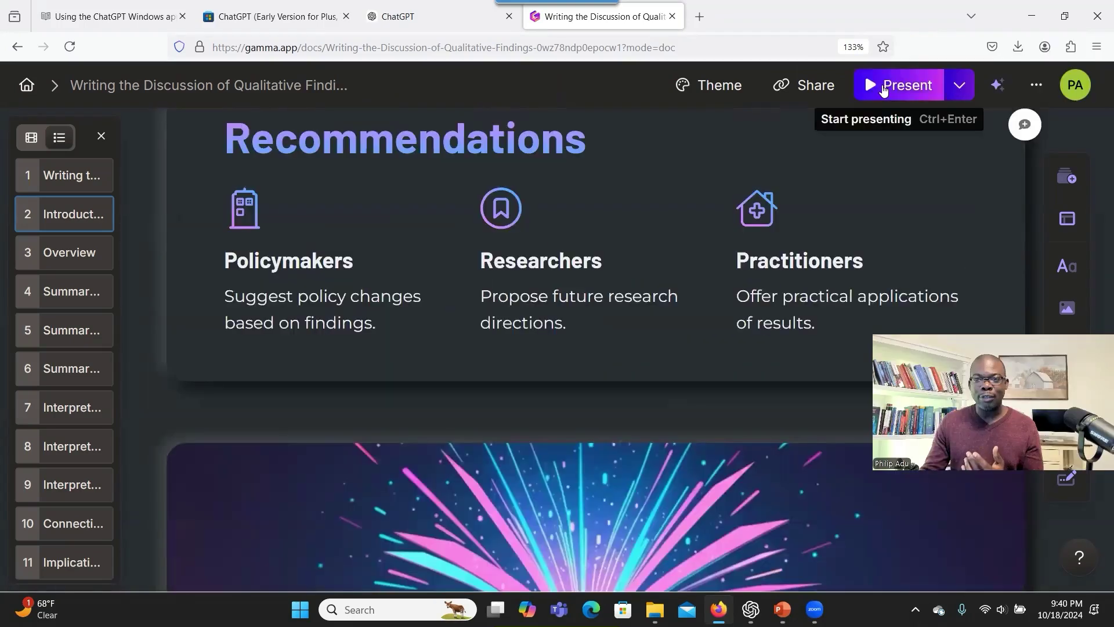
Step: Preview the deck in Present mode, stepping back two slides, then exit
click(875, 90)
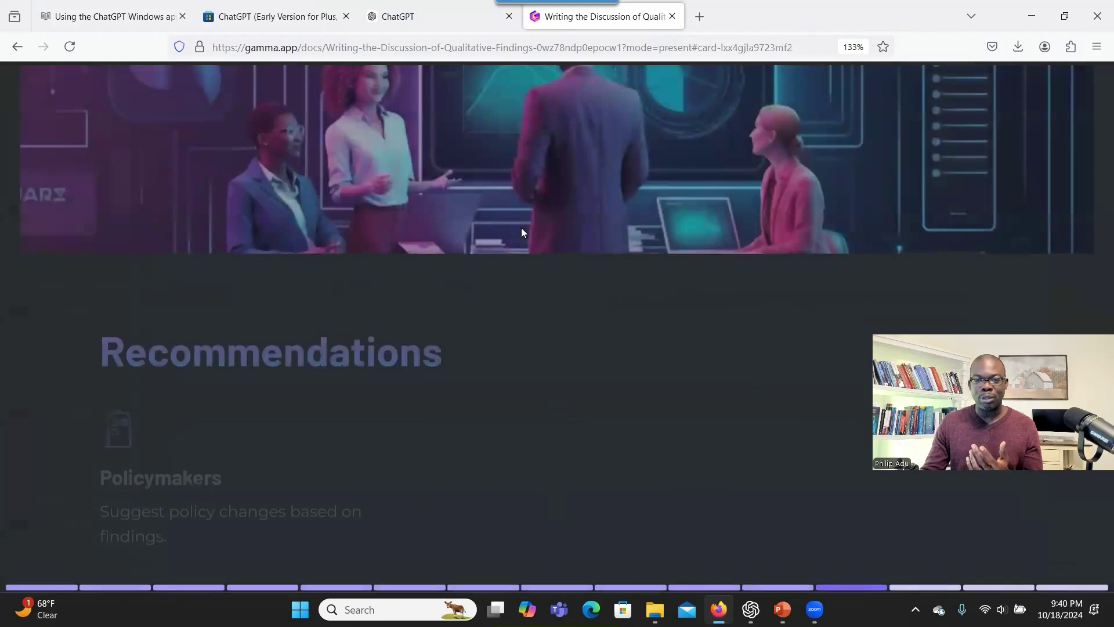
mouse_move(528, 5)
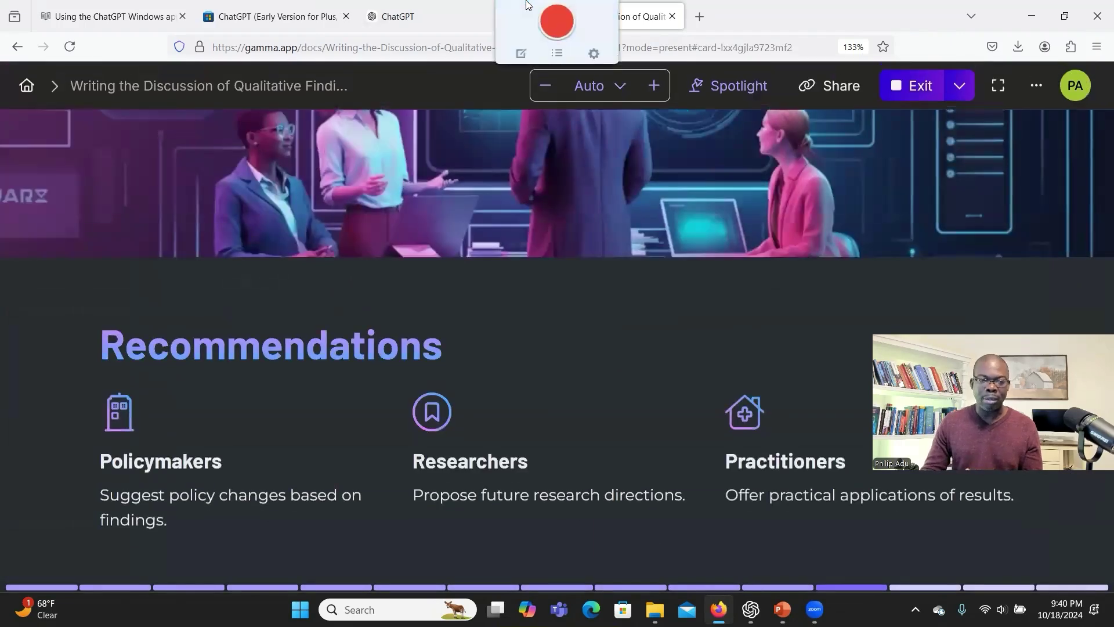
key(Left)
key(Left)
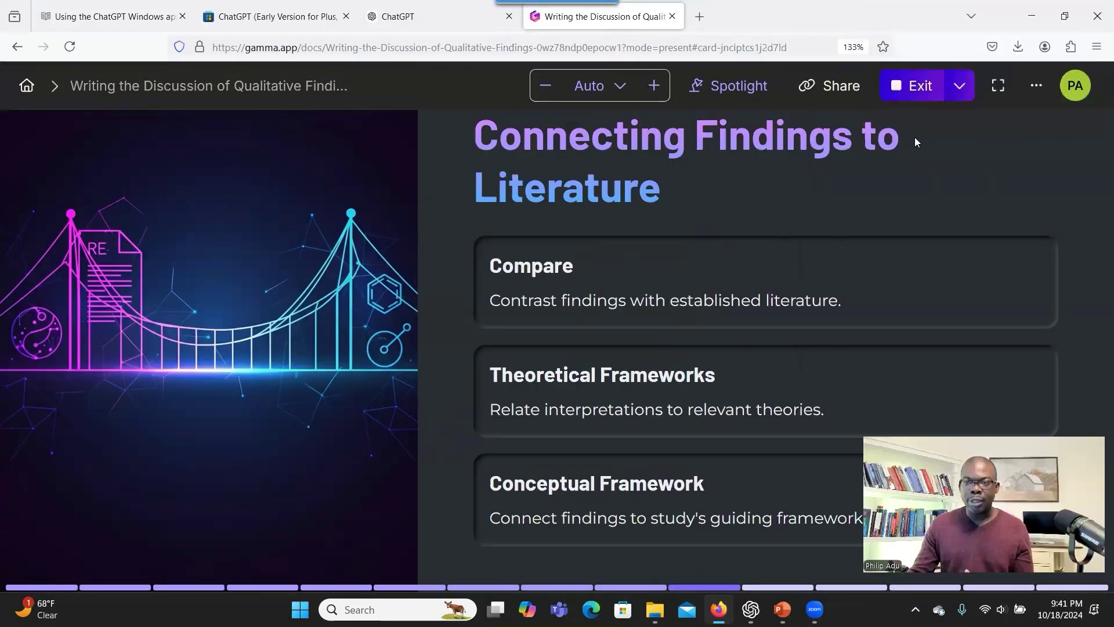
key(Escape)
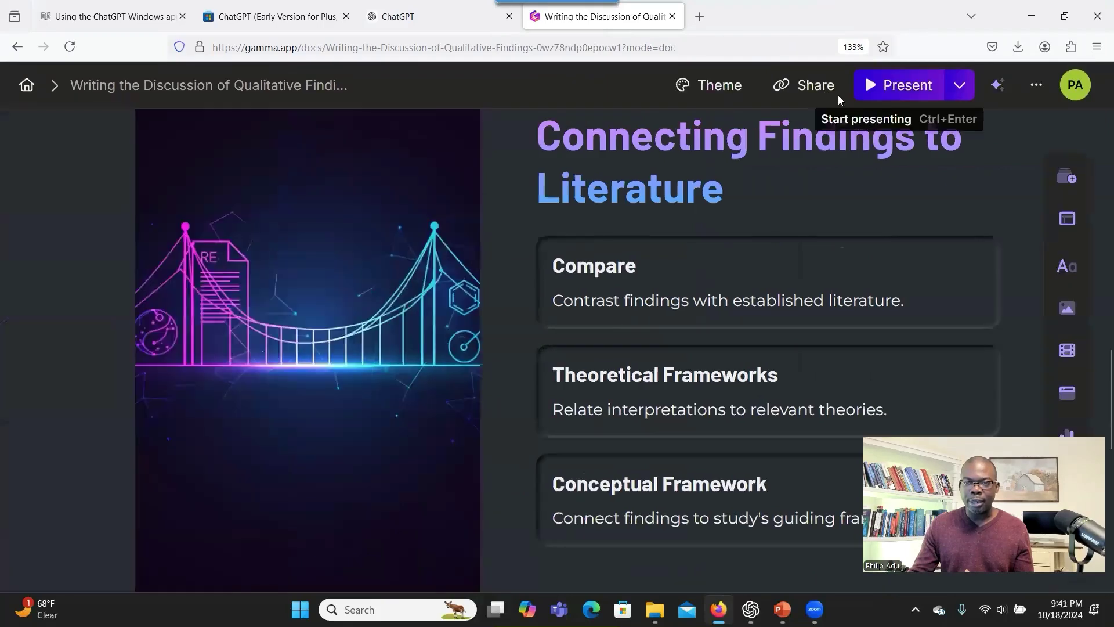
Step: Export the deck to PowerPoint from Share's Export options
click(815, 86)
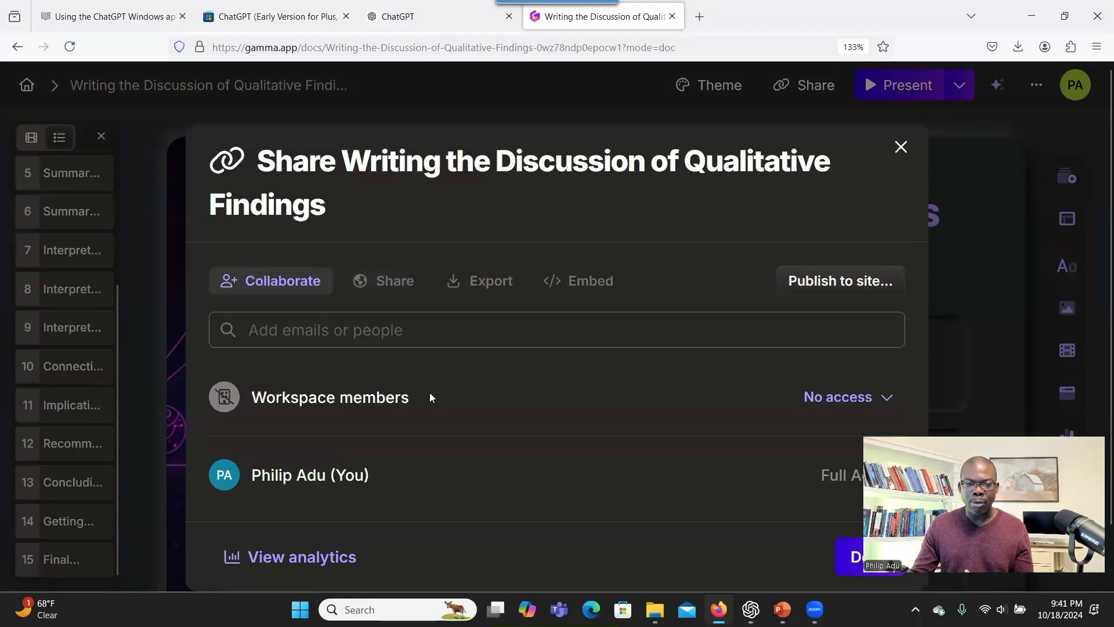
click(477, 289)
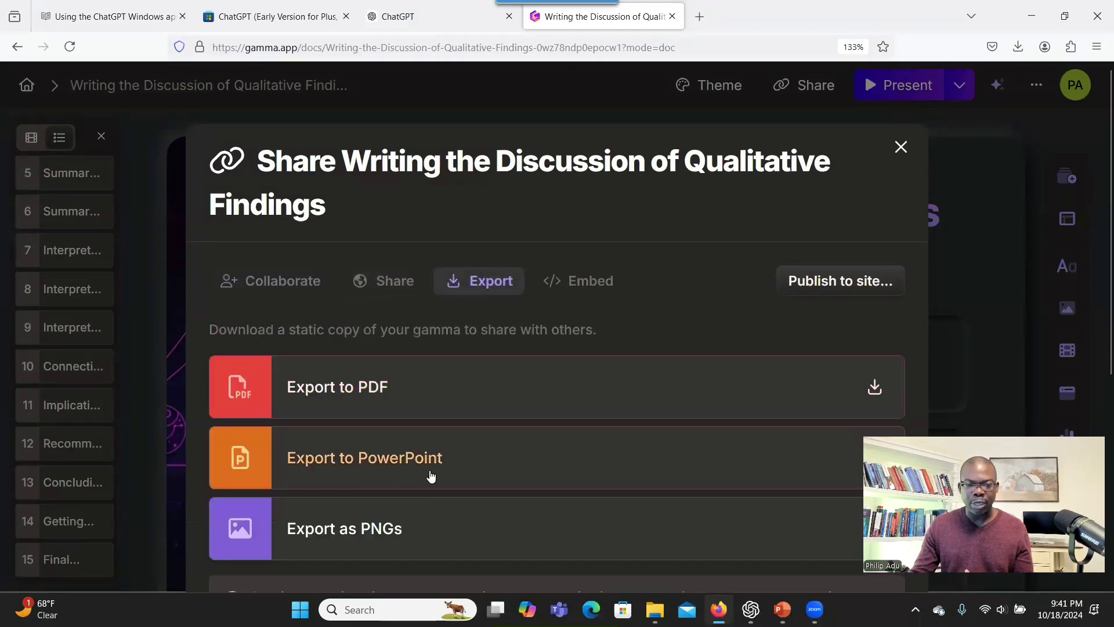
scroll(436, 472, down, 4)
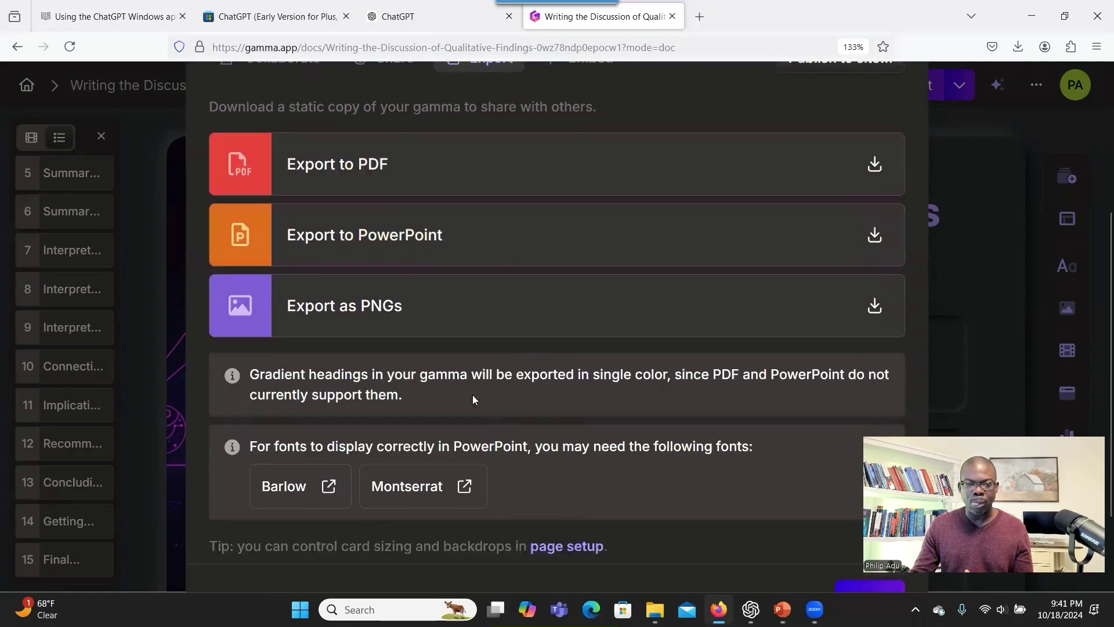
click(392, 236)
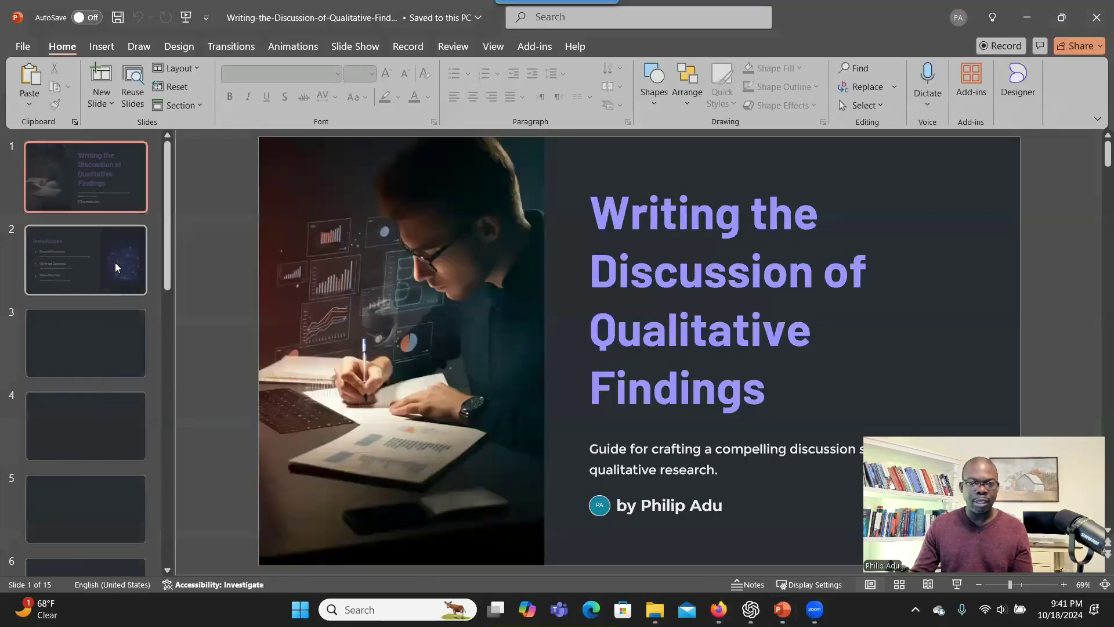
Step: View the Introduction and Overview slides, compare the other deck's Interpretation slide, and return
click(117, 263)
click(119, 324)
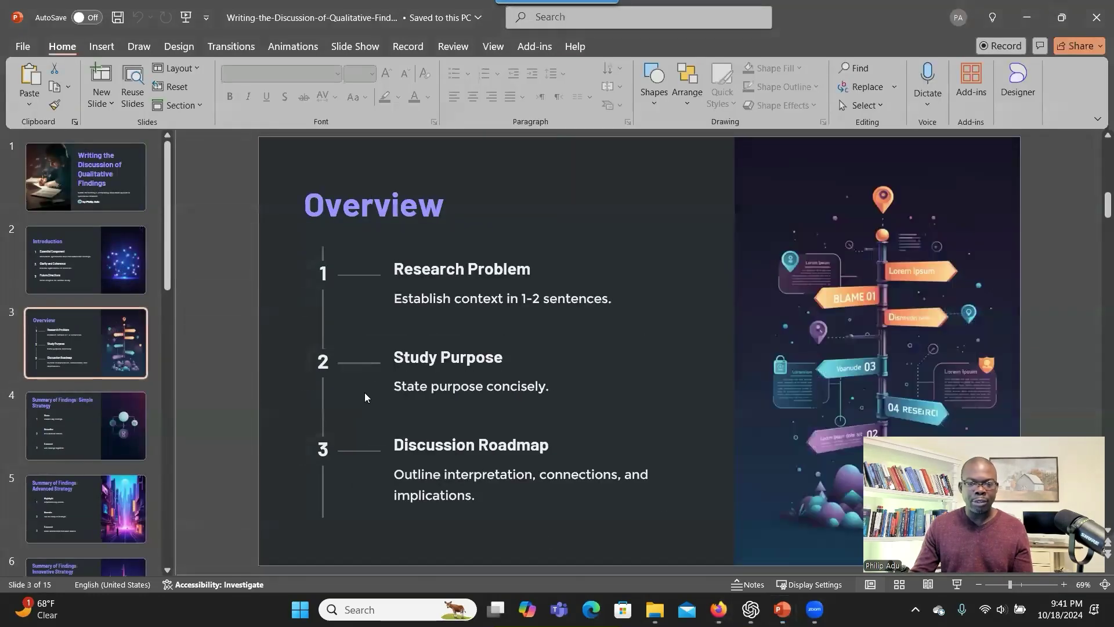
mouse_move(782, 610)
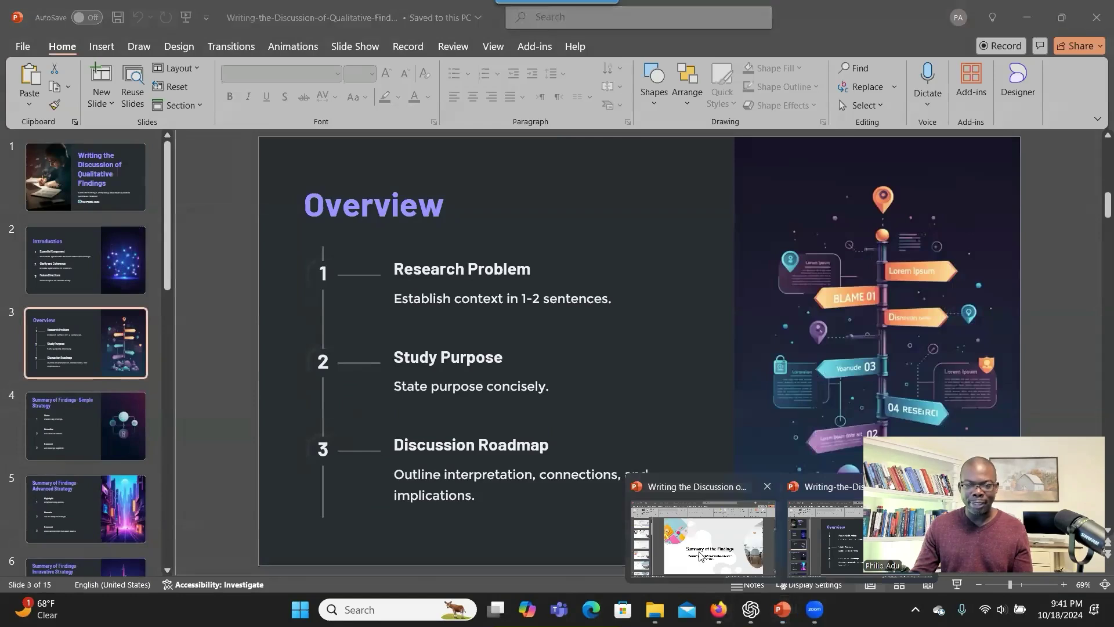
click(703, 522)
scroll(108, 345, down, 2)
scroll(109, 346, down, 1)
click(111, 349)
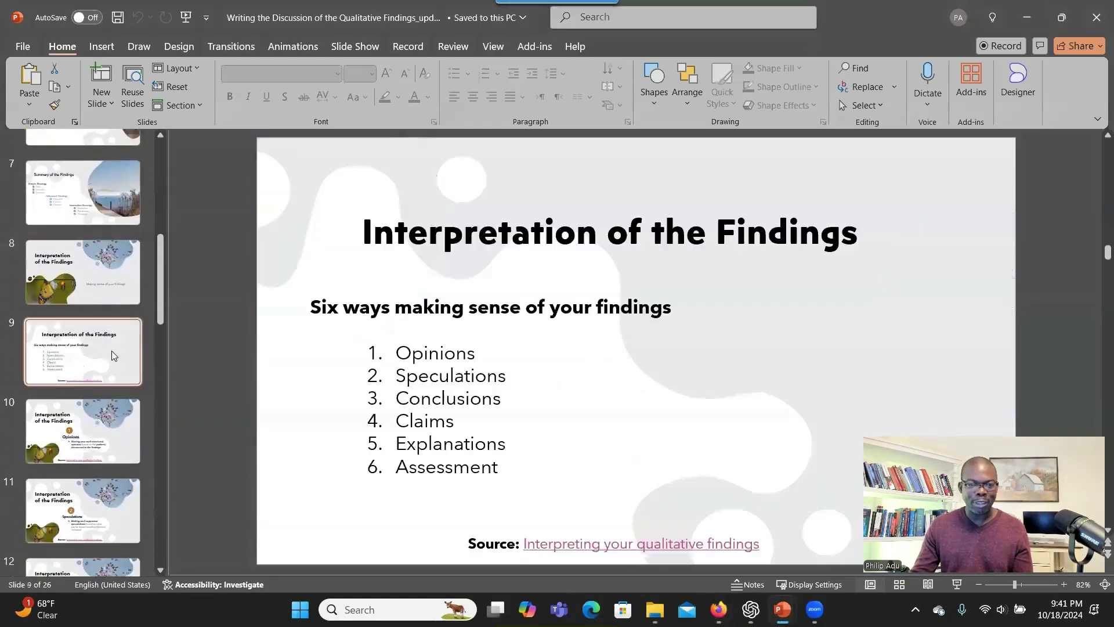
key(alt+Tab)
Step: Step from Introduction through Summary of Findings strategies to the Concluding the Discussion slide
click(78, 276)
scroll(82, 271, down, 1)
click(82, 271)
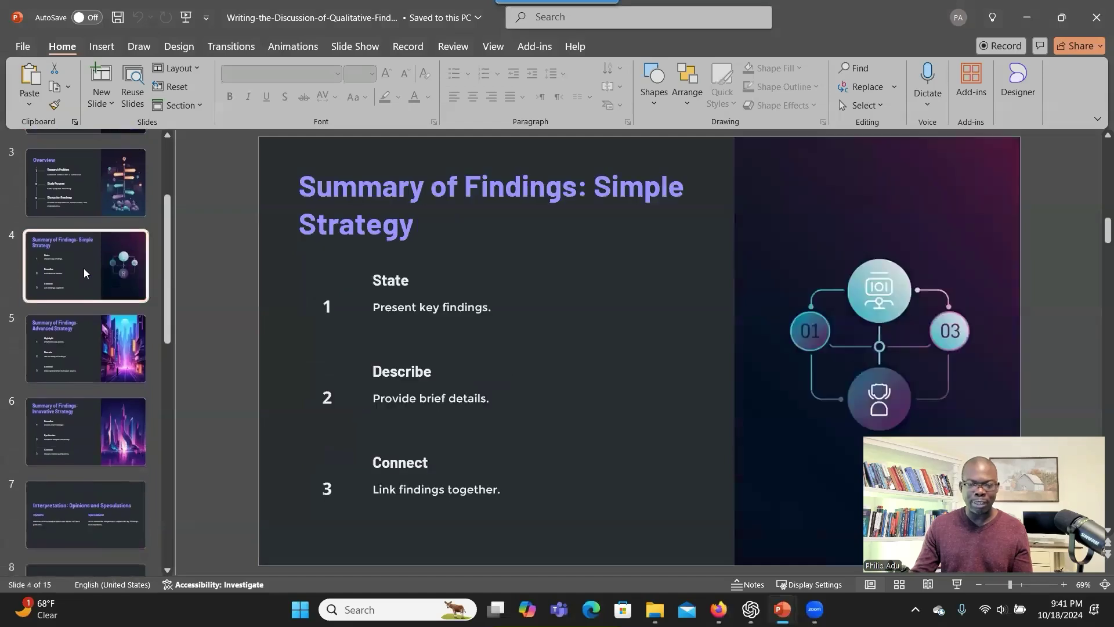
key(Down)
key(Down)
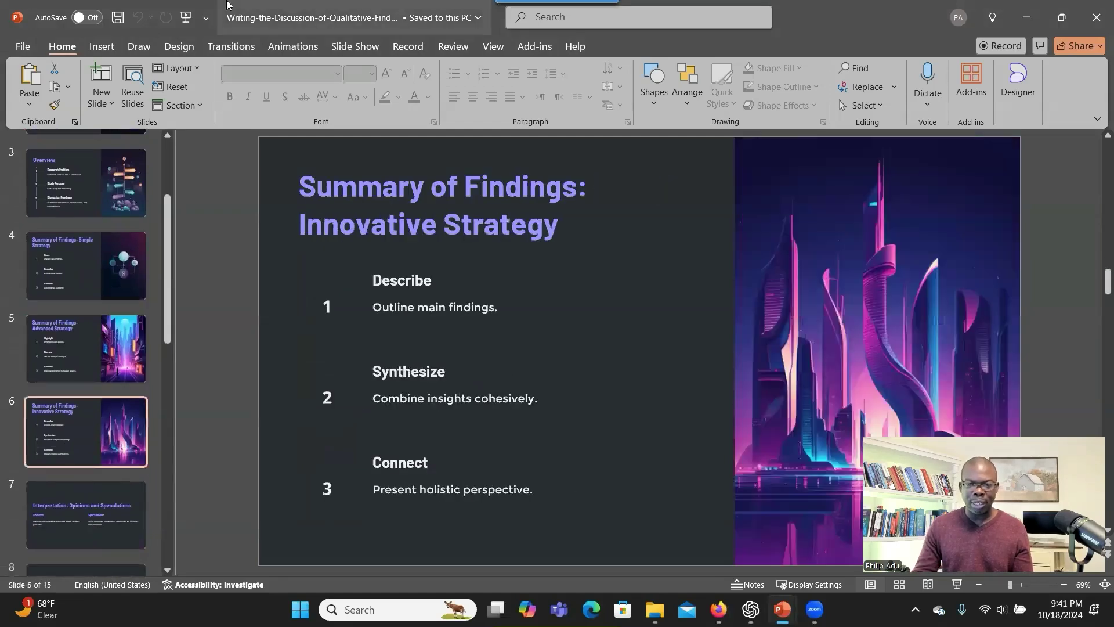
key(Down)
key(Down)
key(Down)
key(Down)
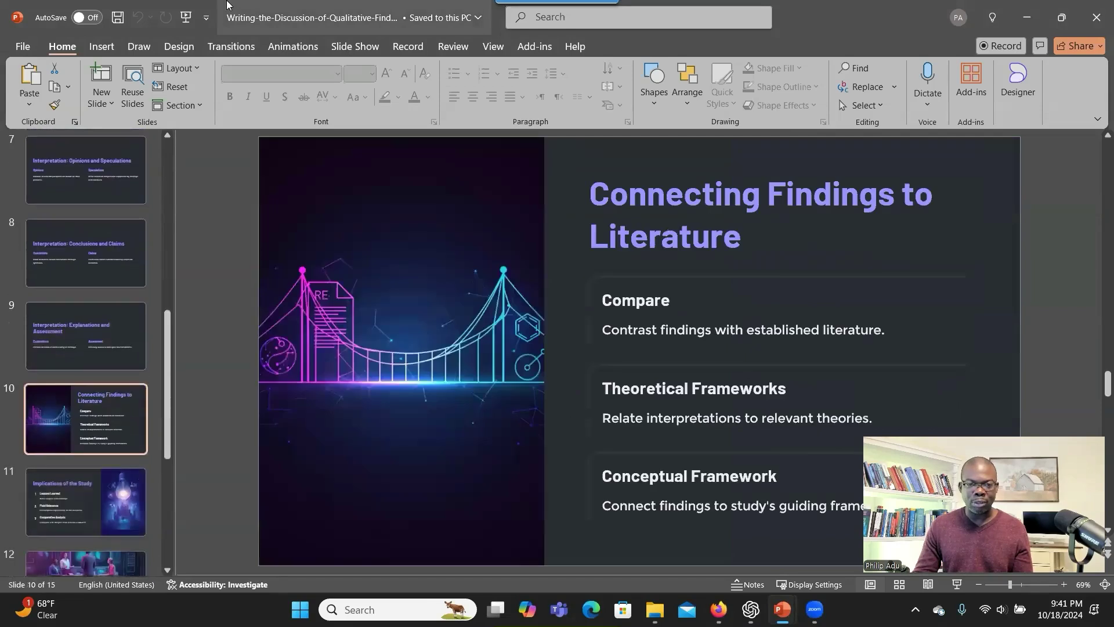
key(Down)
key(Down)
key(Down)
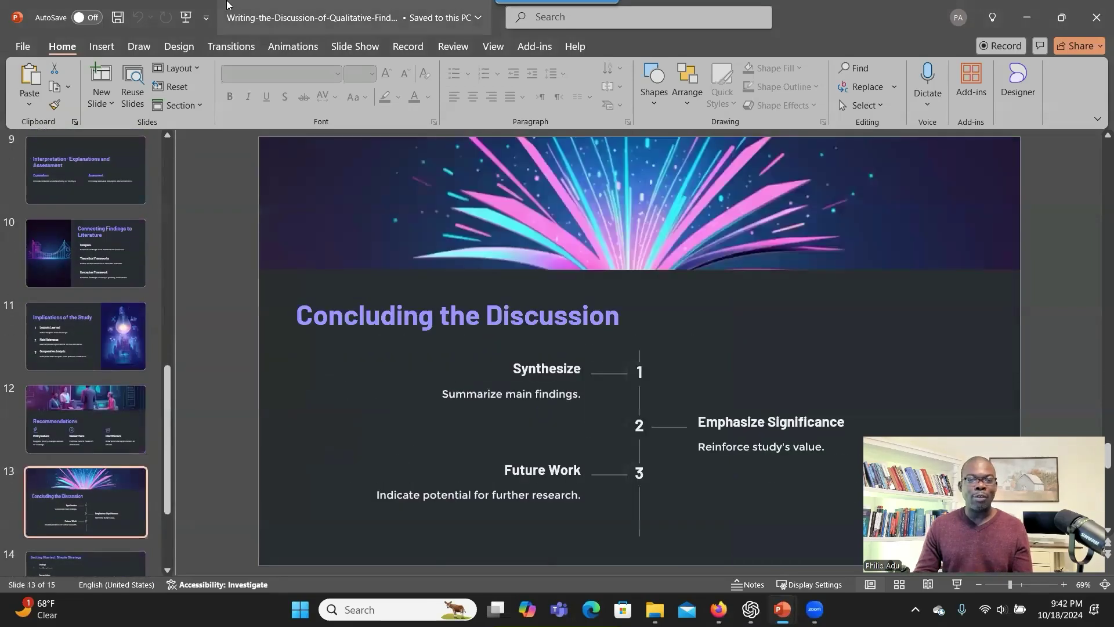